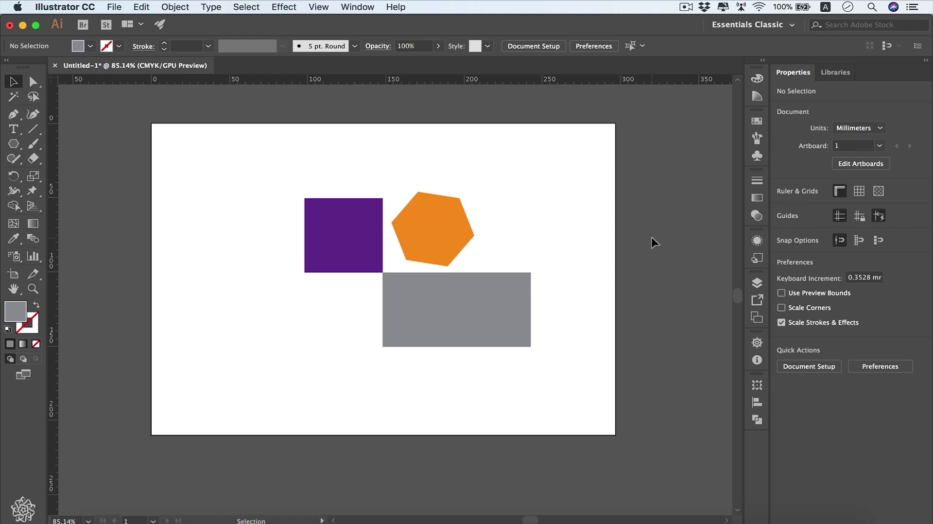
- Move the grey rectangle below the orange hexagon, to about X 154 mm and Y 107 mm
left_click_drag(485, 288, 371, 299)
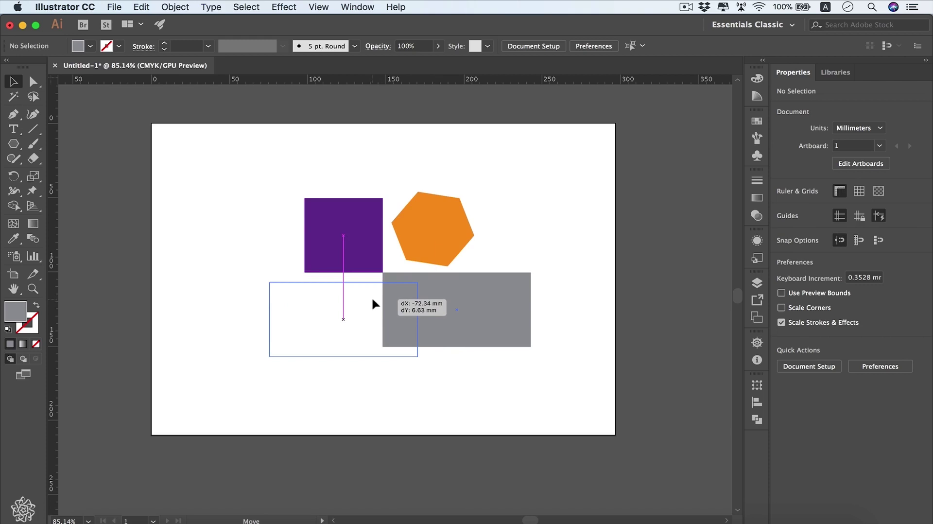
left_click_drag(372, 300, 372, 301)
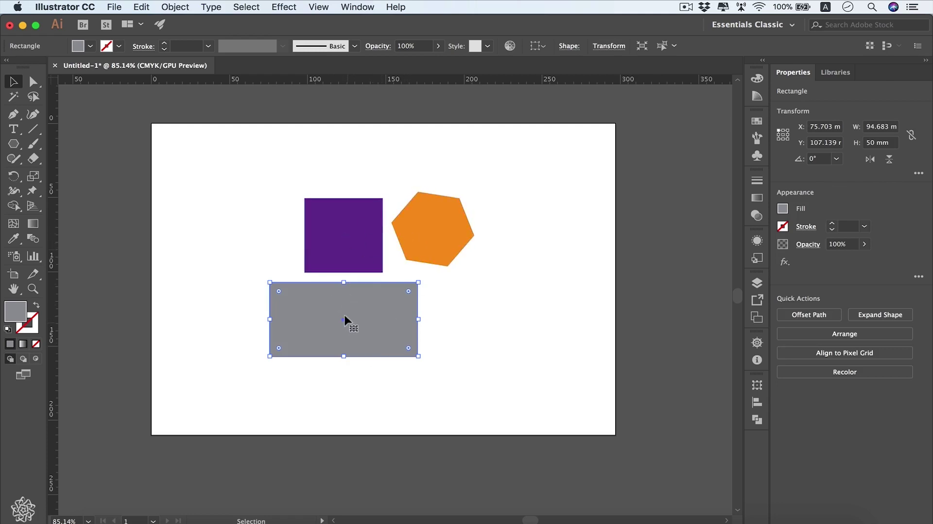
left_click_drag(365, 322, 487, 321)
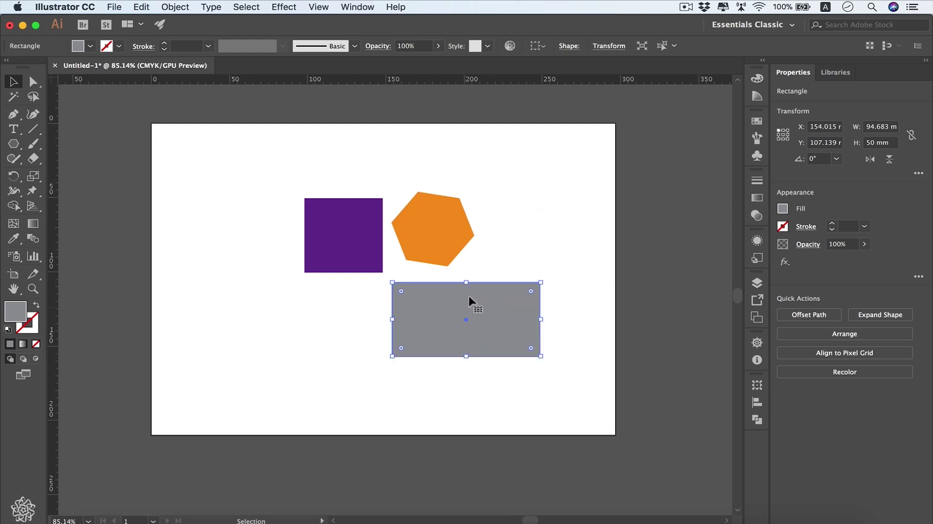
- Place a vertical ruler guide at about X 49 mm and a horizontal one at about Y 38 mm on the artboard
left_click_drag(50, 235, 227, 252)
left_click_drag(290, 80, 292, 180)
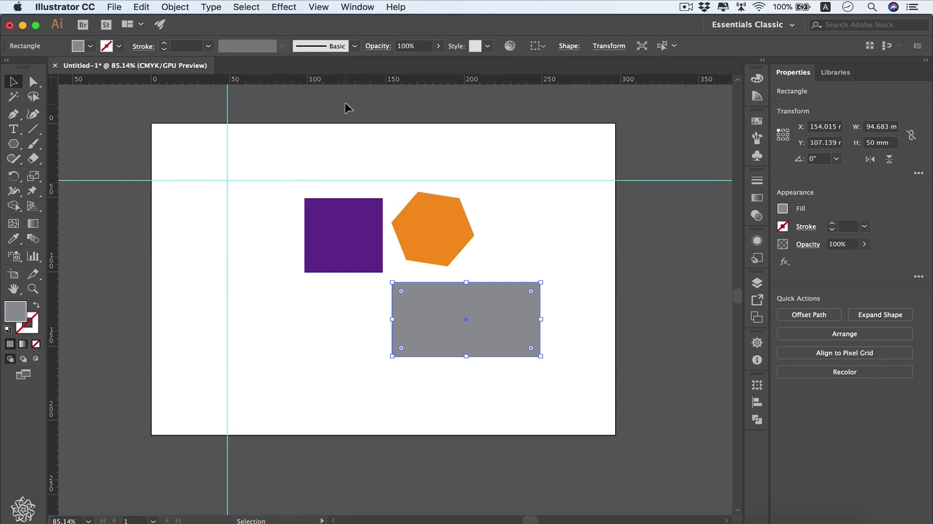
left_click(319, 7)
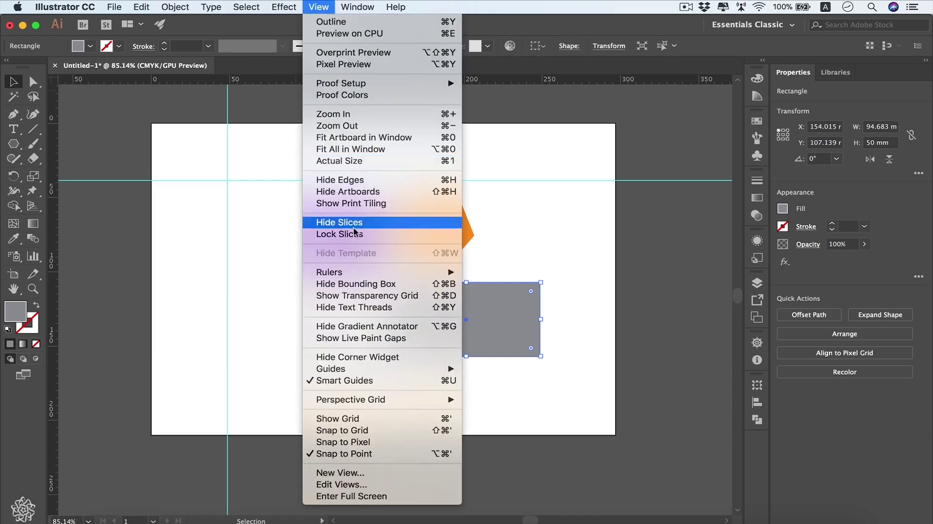
mouse_move(357, 272)
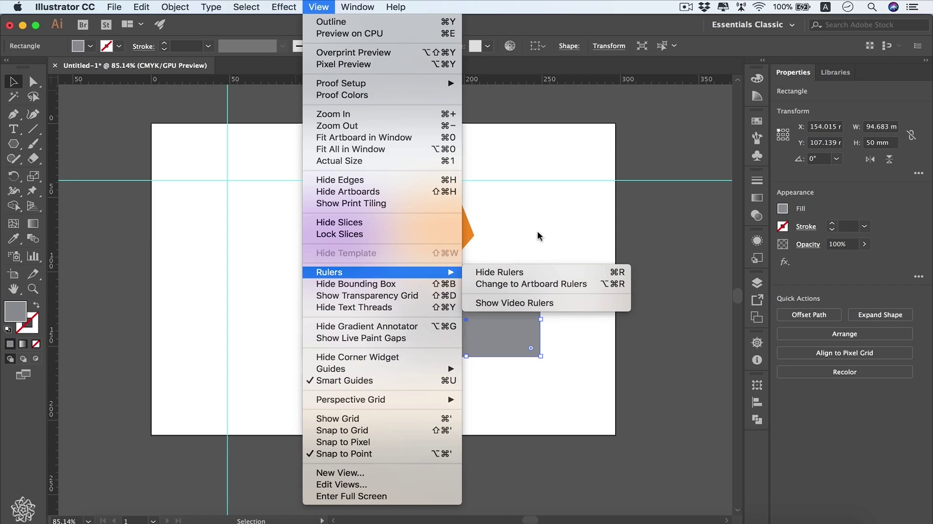
left_click(304, 320)
left_click(314, 322)
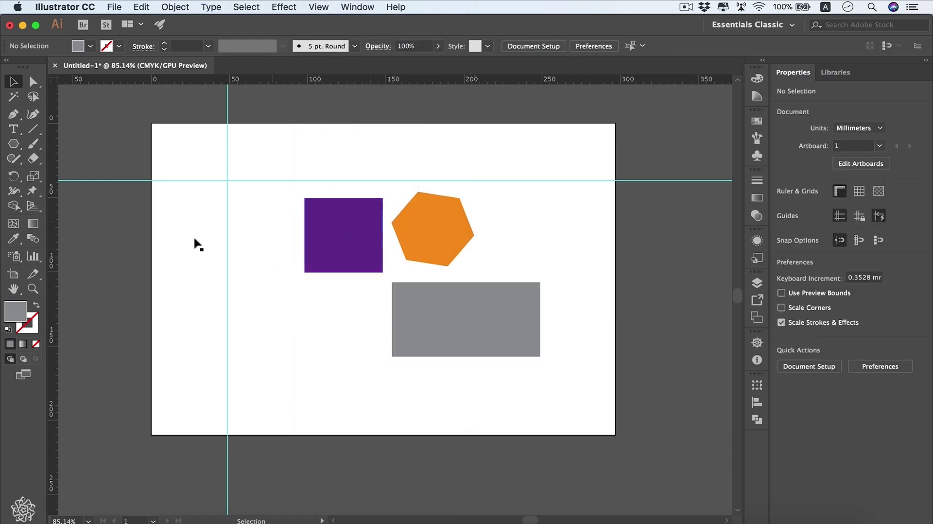
right_click(250, 305)
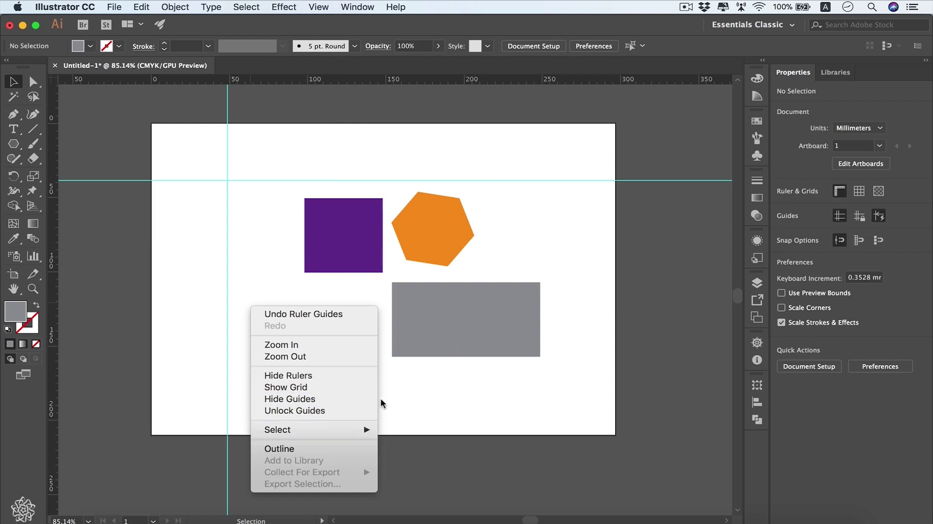
left_click(583, 404)
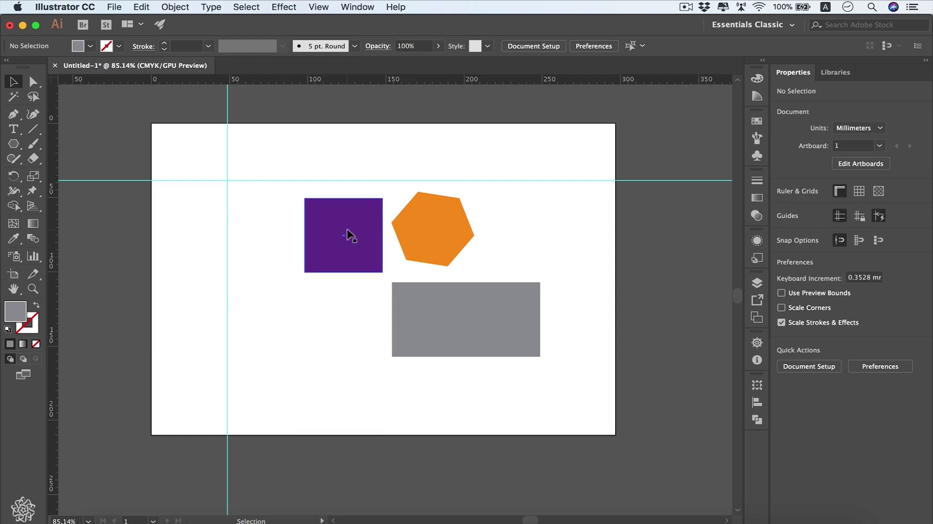
- Snap the purple square's upper-left corner to the intersection of the two guides and deselect it
left_click_drag(348, 230, 271, 213)
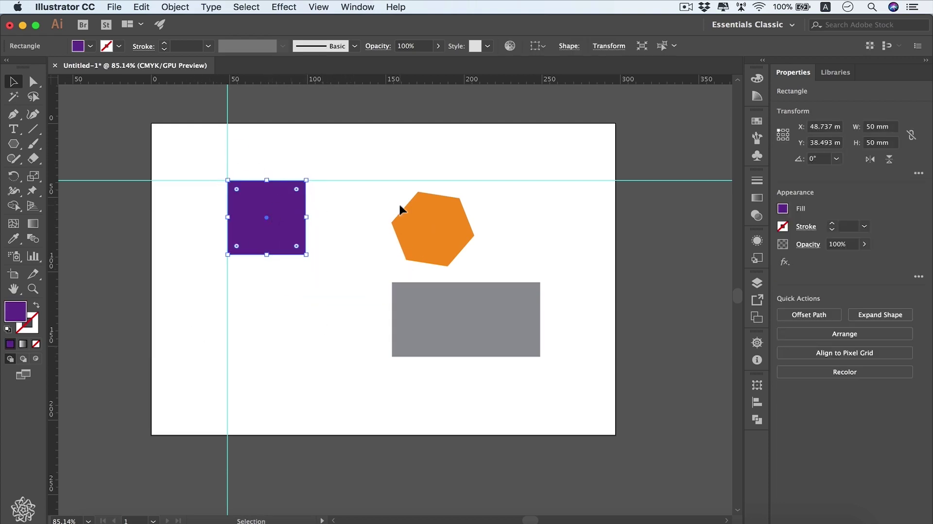
left_click_drag(536, 152, 578, 214)
left_click_drag(543, 164, 578, 207)
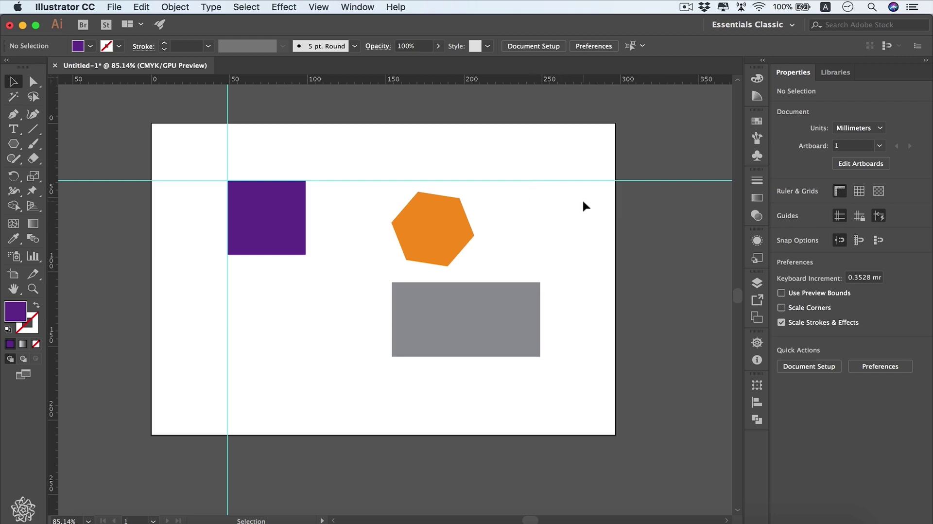
- Unlock the guides and move the horizontal guide up to about Y 28 mm
right_click(583, 205)
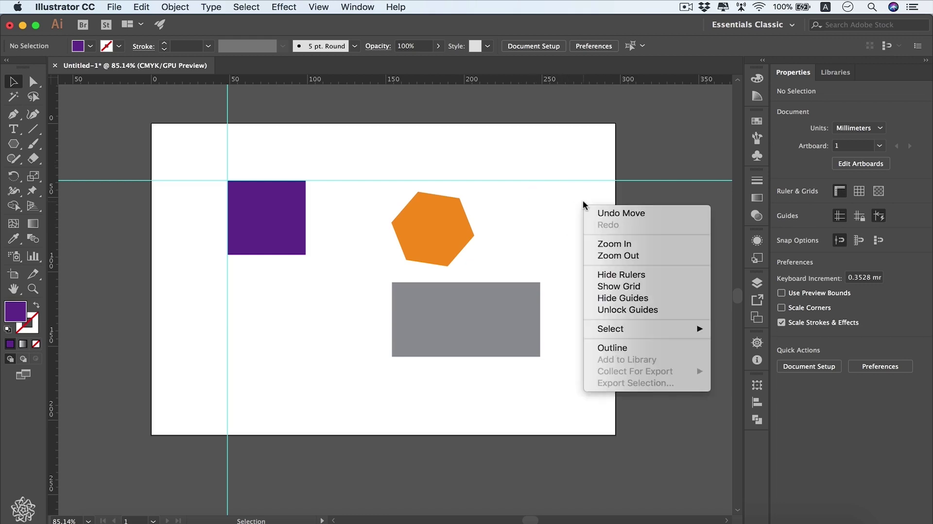
left_click(647, 314)
left_click_drag(550, 201, 537, 164)
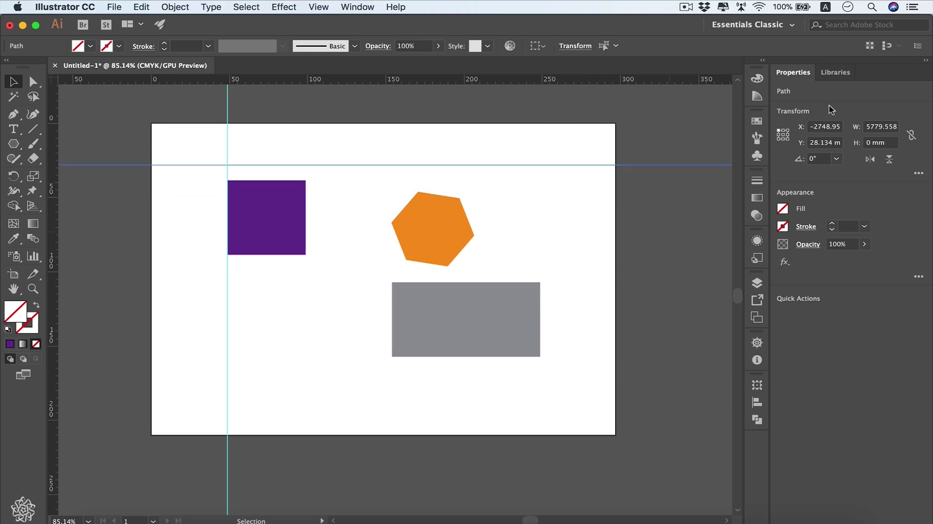
- Set the horizontal guide's Y position to exactly 10 mm in the Transform settings
left_click(759, 387)
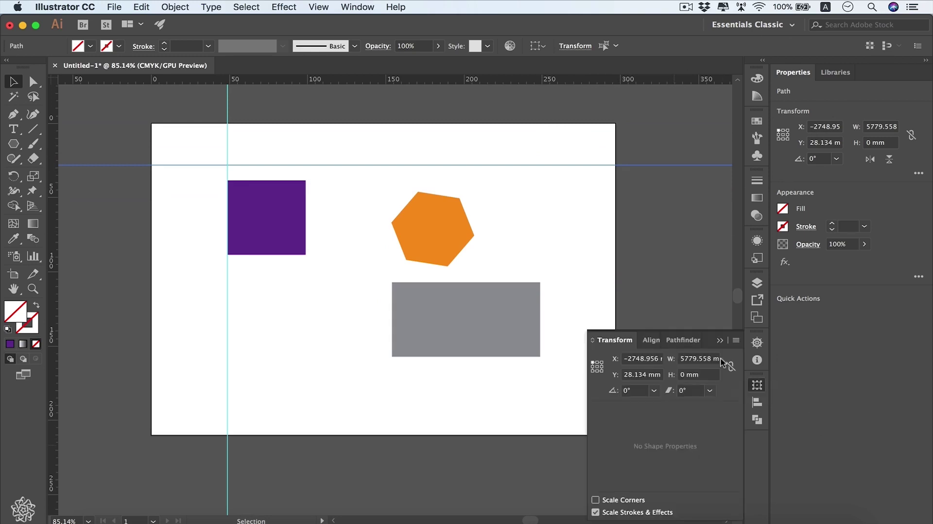
double_click(646, 378)
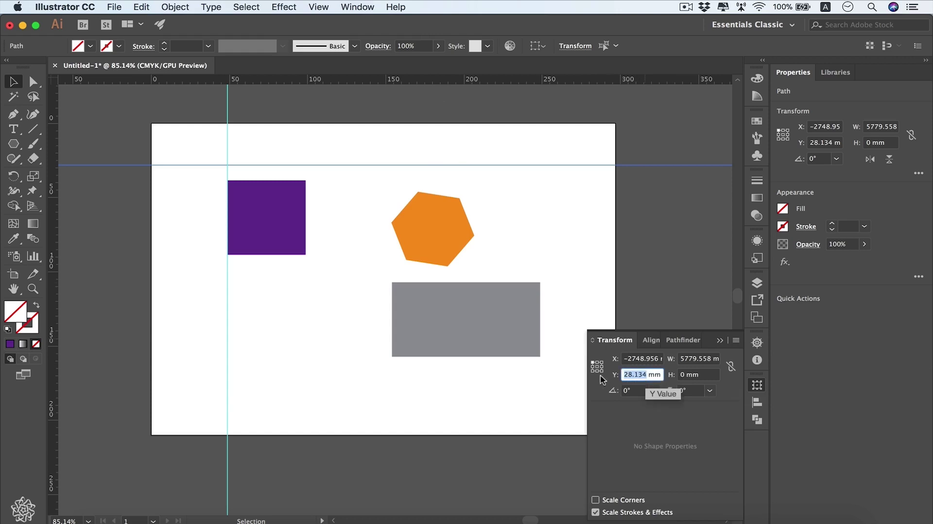
type("10")
key("Return")
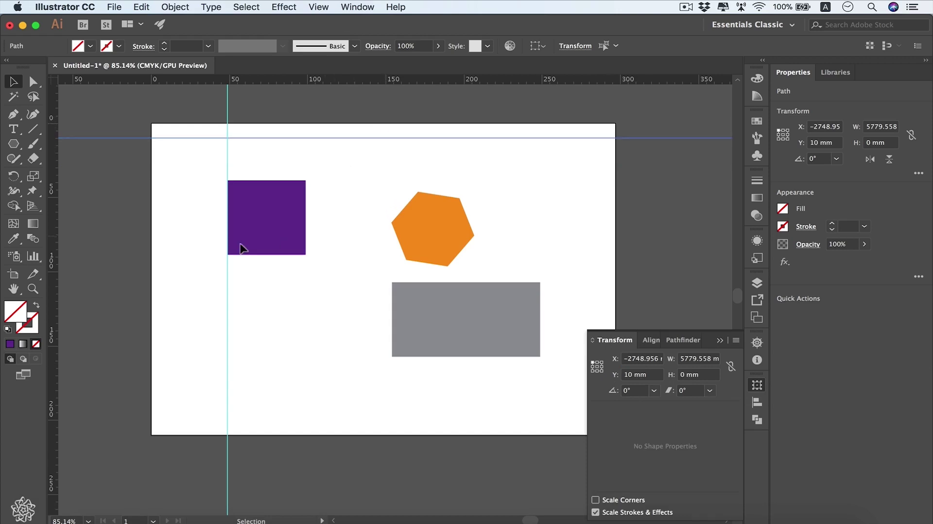
- Select the vertical guide and set its X position to 10 mm
left_click(227, 353)
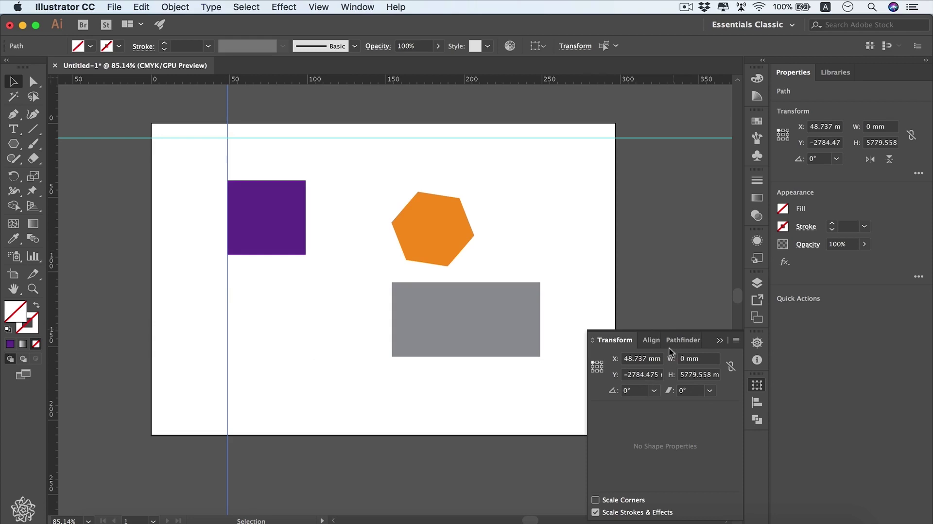
double_click(642, 359)
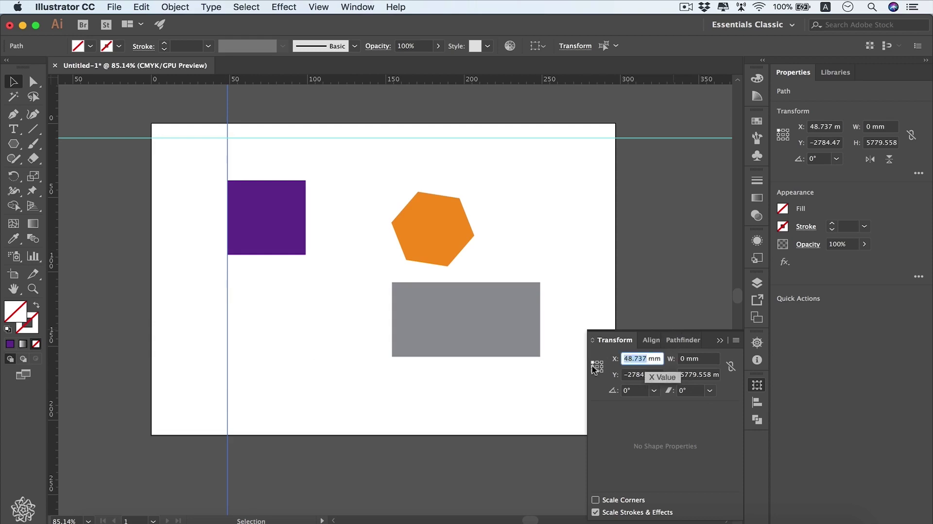
type("10")
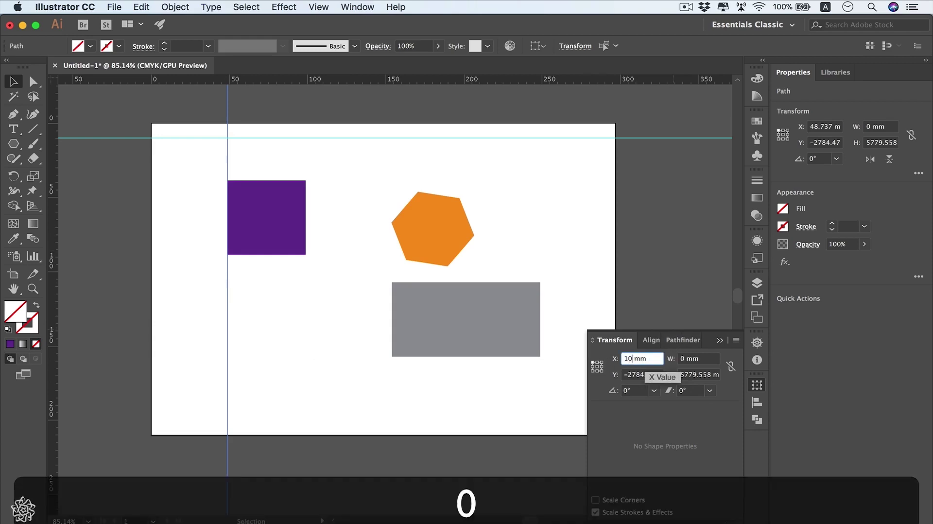
key("Return")
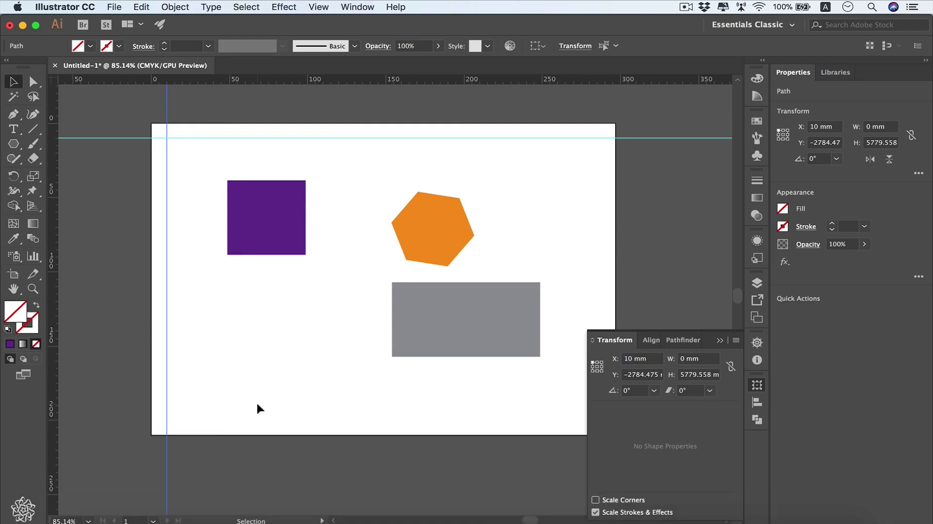
- Add a second vertical guide and centre it on the artboard by setting its X position to 297/2 mm
scroll(256, 401, "left", 2)
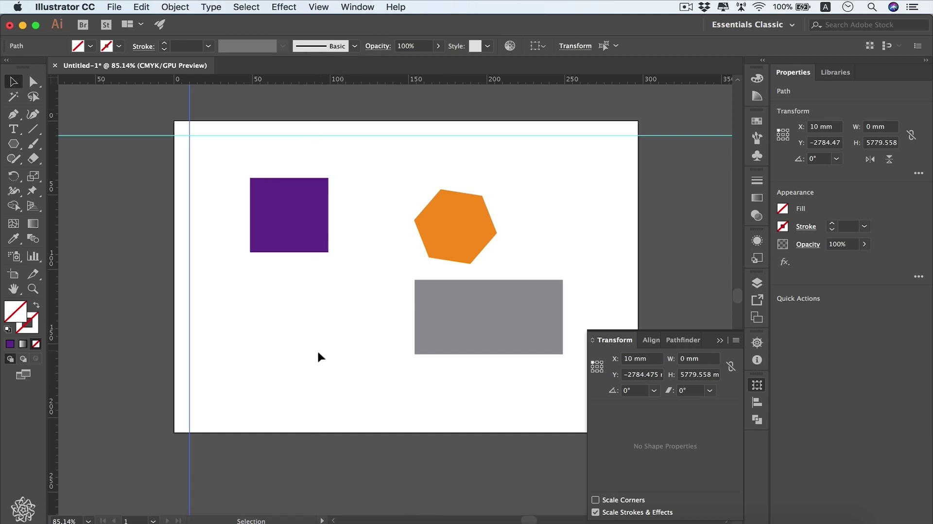
left_click_drag(53, 297, 331, 304)
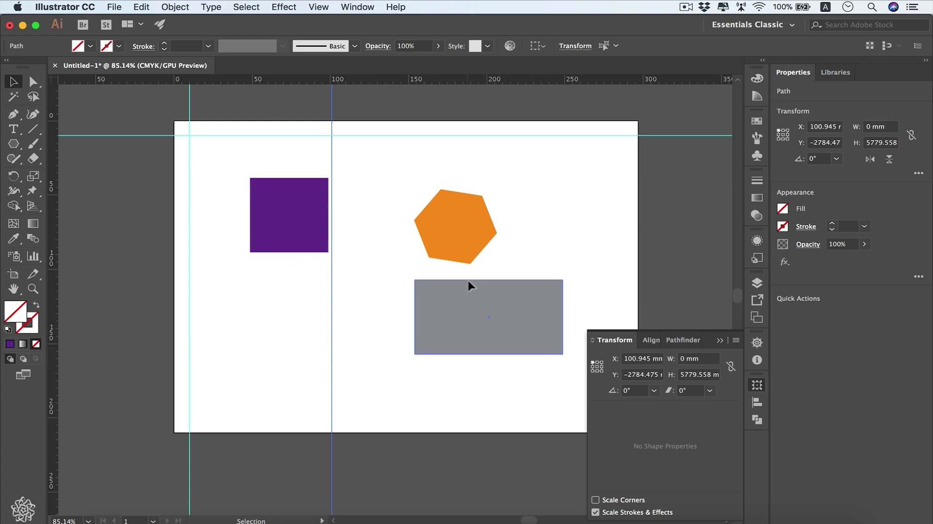
double_click(649, 359)
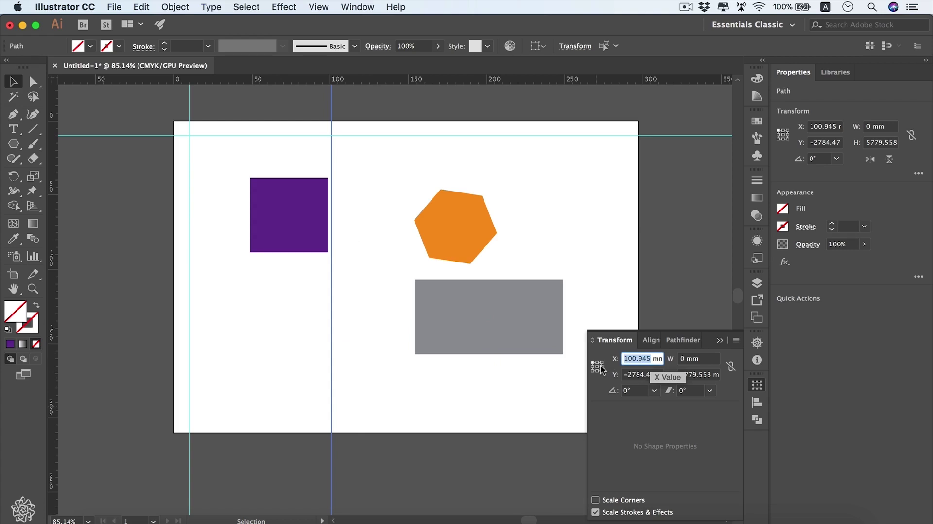
type("297")
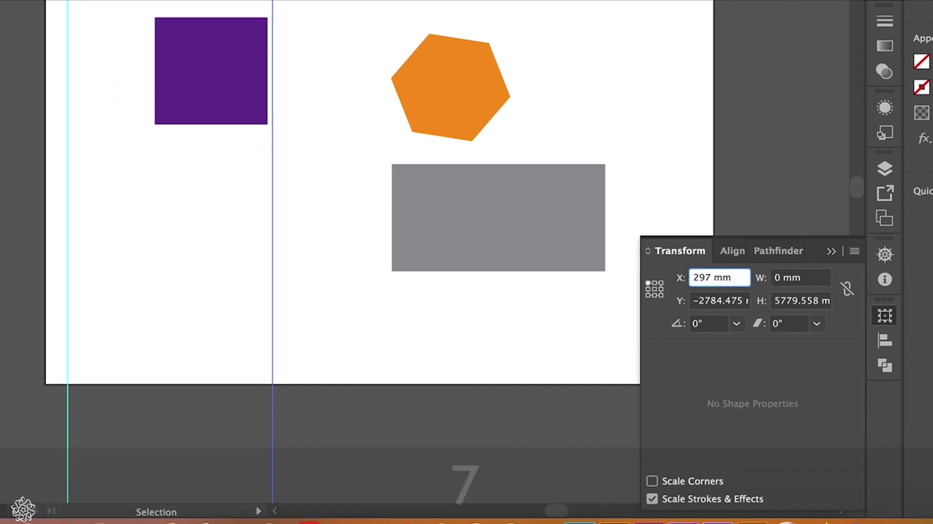
type("/")
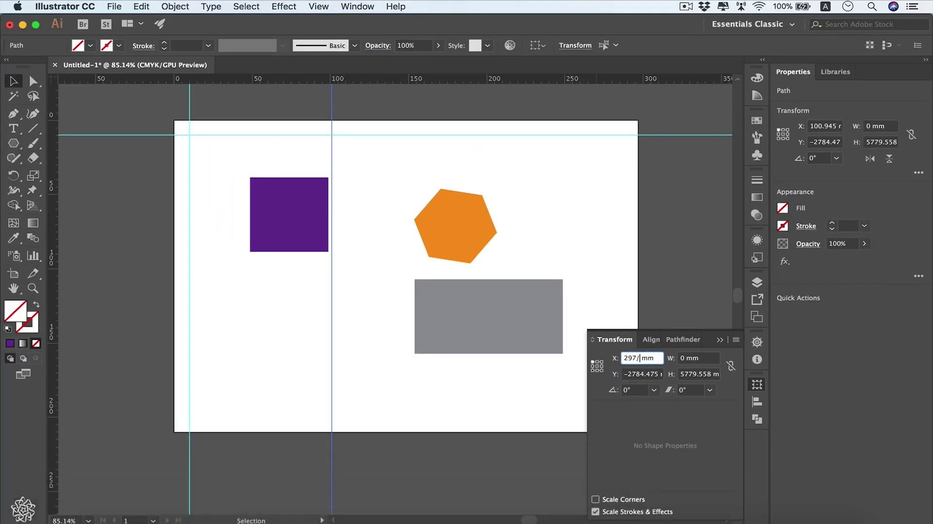
type("2")
key("Return")
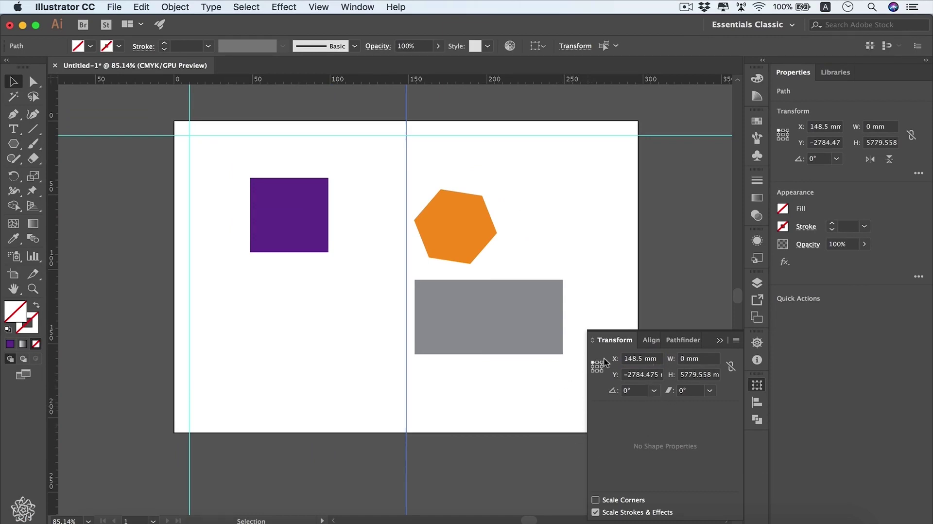
- Double the second vertical guide's X position with the expression 148.5*2 mm
left_click(645, 362)
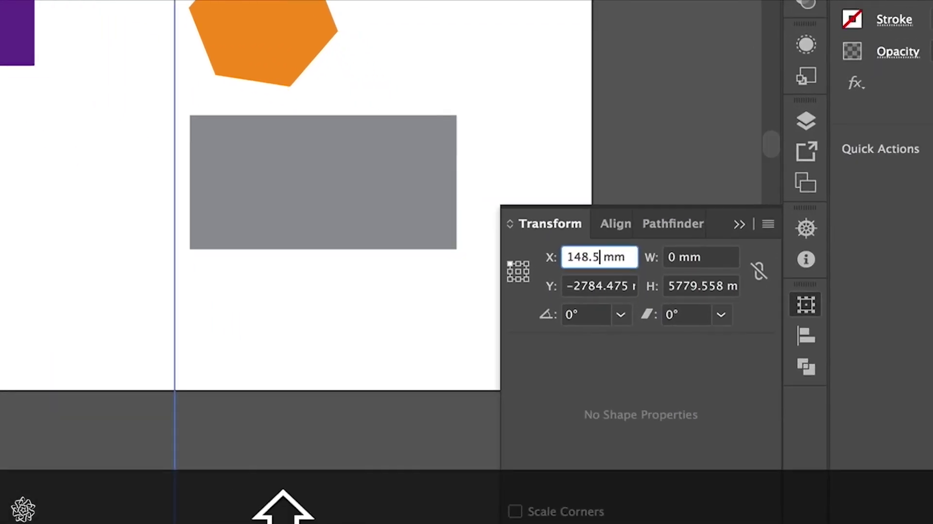
type("-")
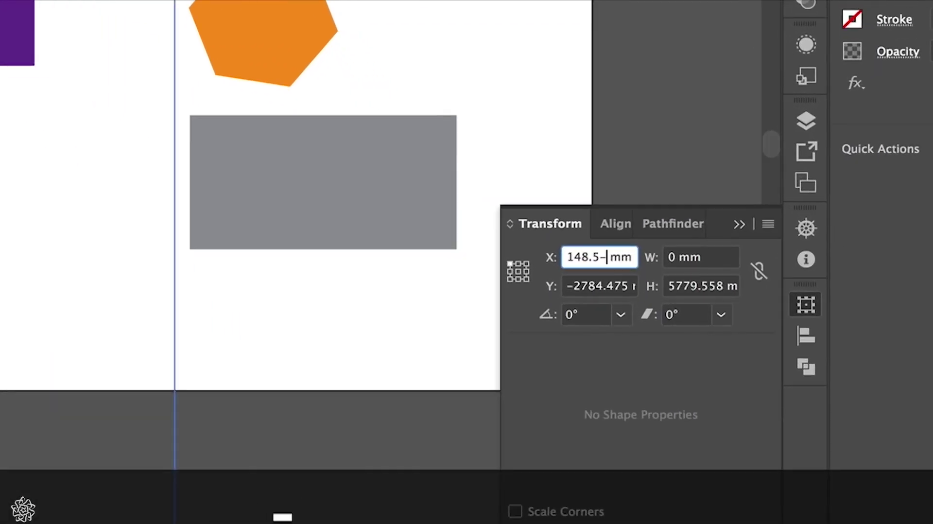
key("BackSpace")
type("/")
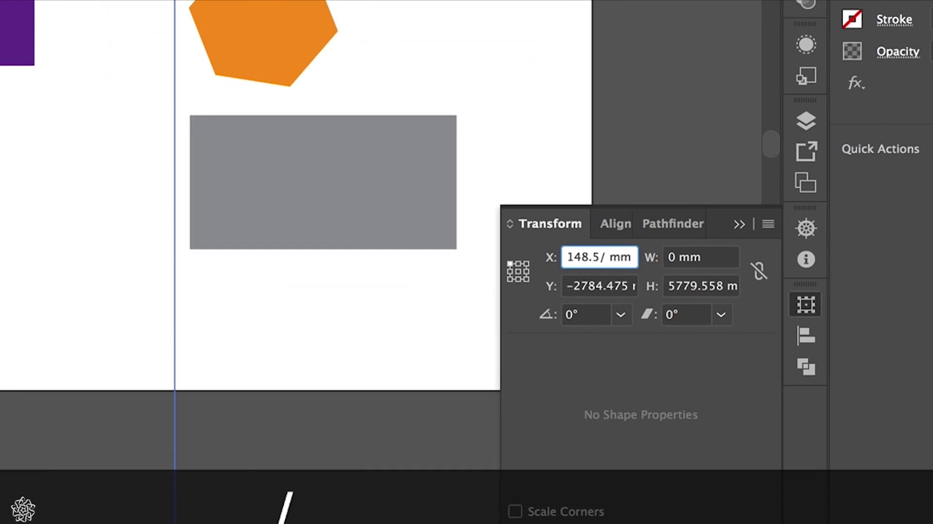
key("BackSpace")
type("*")
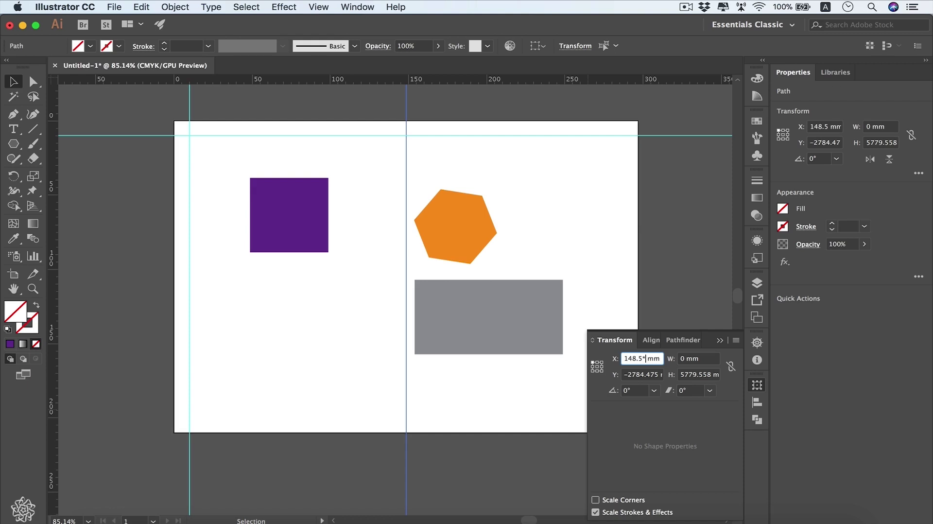
type("2")
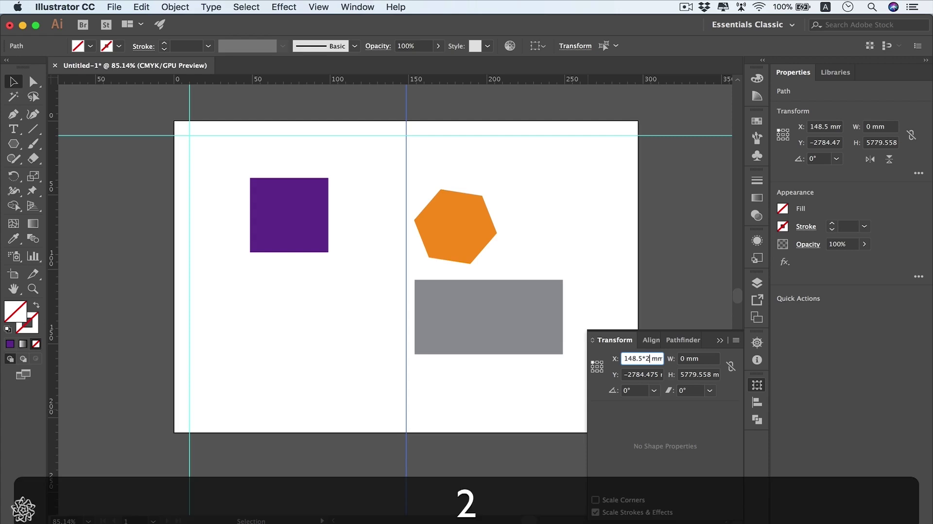
key("Return")
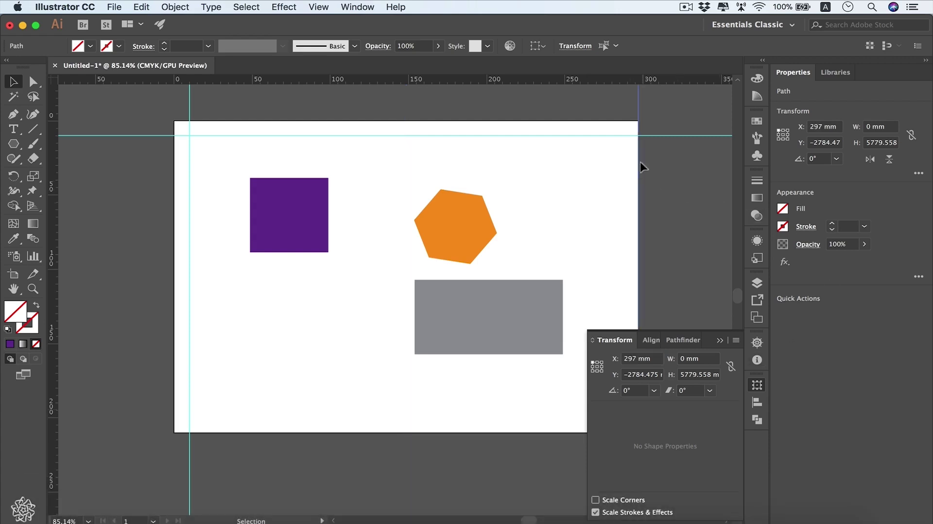
- Return the second vertical guide to the artboard's horizontal centre by dividing its 297 mm X position by 2
left_click(641, 358)
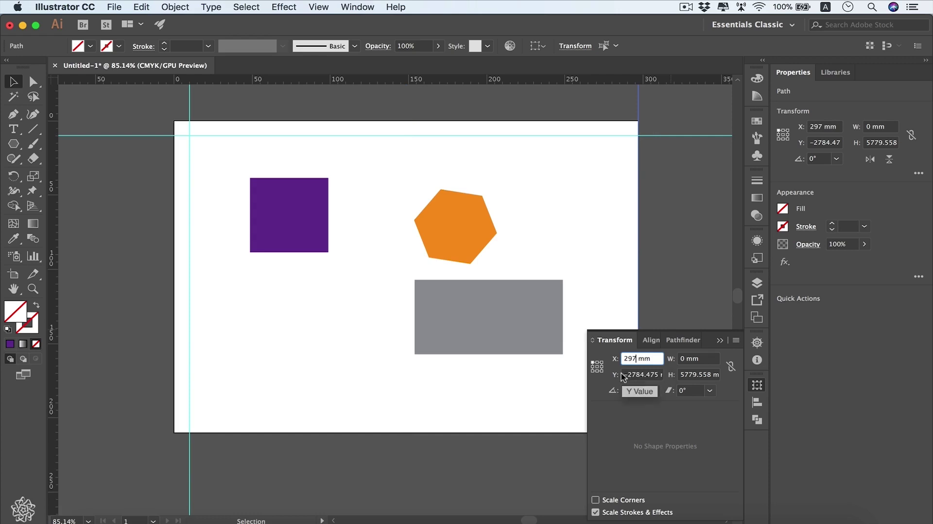
type("/2")
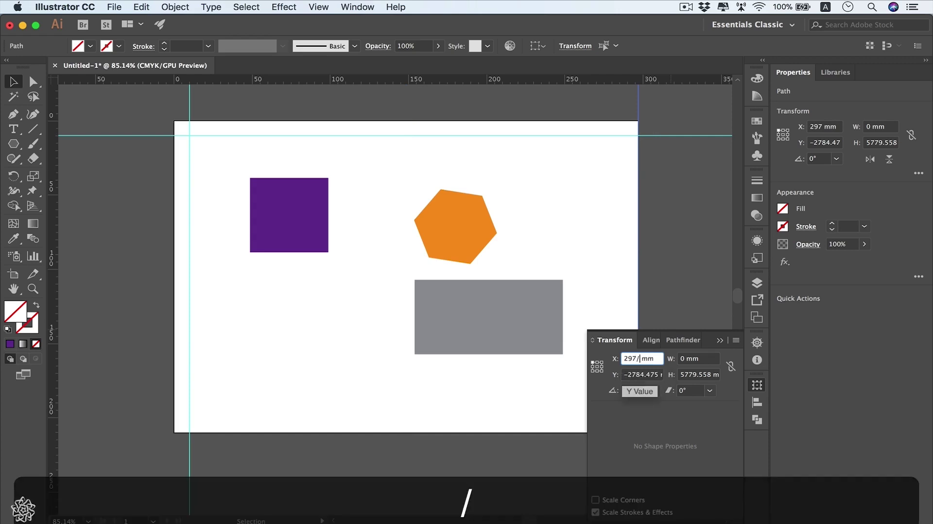
key("Return")
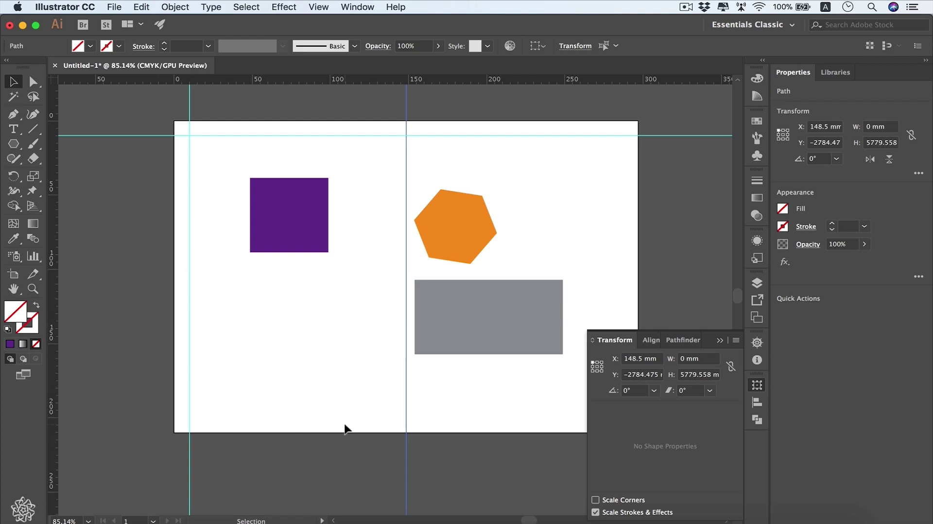
- Move the orange hexagon over the artboard's lower-right corner and enlarge it proportionally to about 81 mm wide
scroll(560, 205, "right", 2)
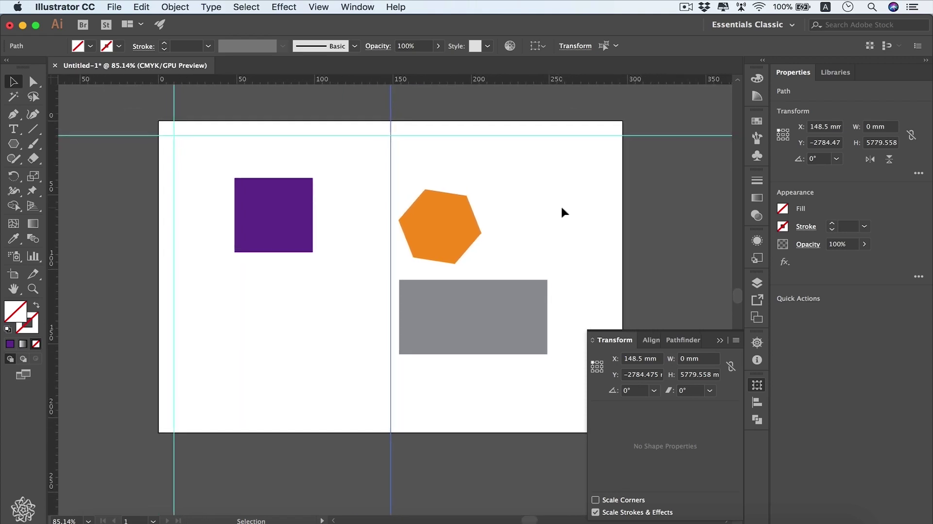
scroll(561, 210, "right", 2)
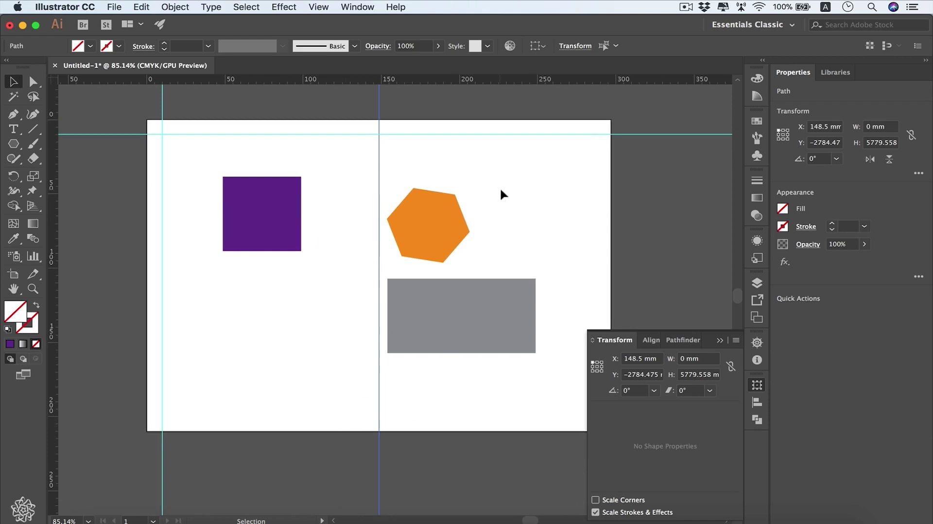
left_click(456, 224)
scroll(354, 197, "right", 3)
left_click_drag(321, 191, 537, 395)
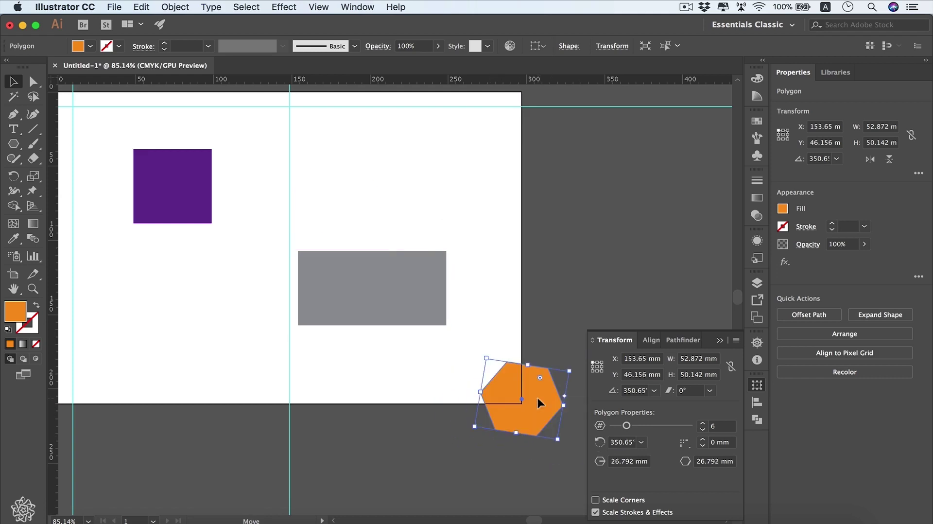
key("shift")
left_click_drag(487, 358, 447, 315)
left_click_drag(491, 346, 486, 355)
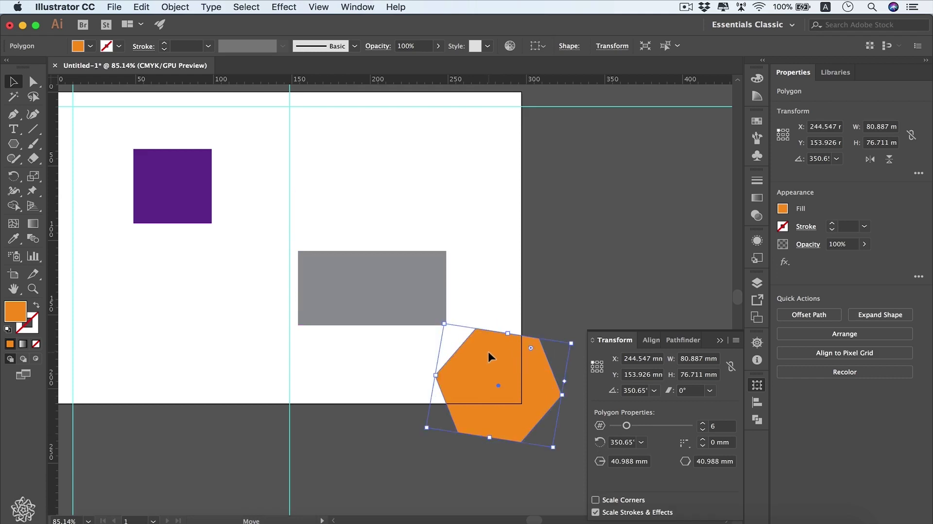
- Convert the enlarged orange hexagon into a guide and deselect it
left_click(316, 7)
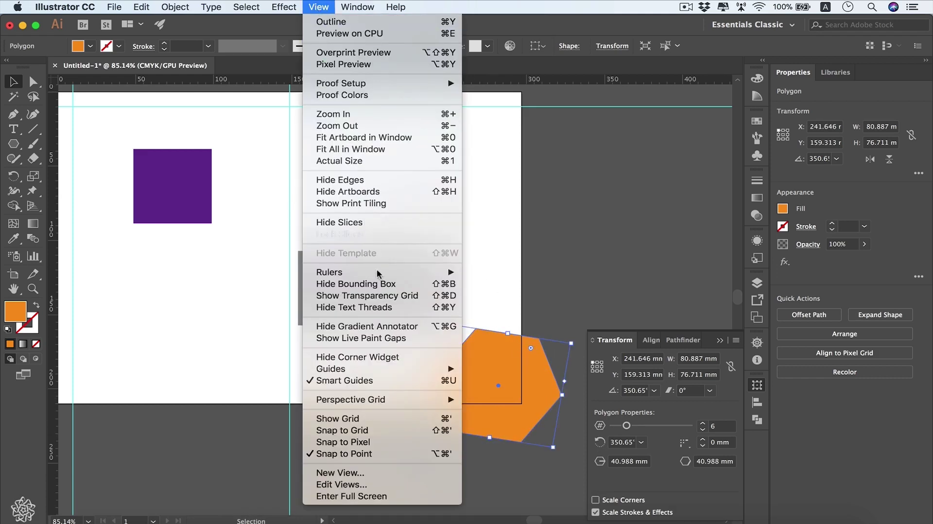
mouse_move(439, 368)
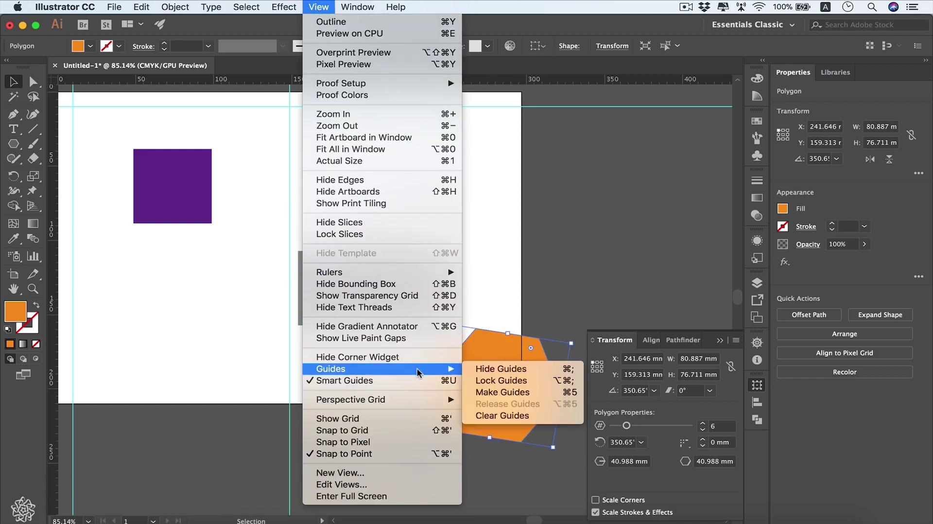
left_click(505, 391)
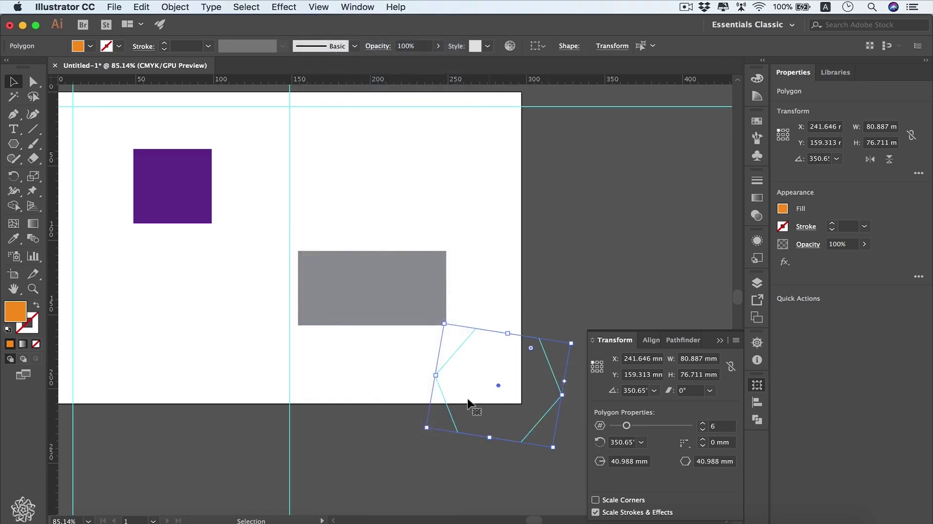
left_click(394, 379)
- Move the grey rectangle just above the hexagonal guide and rotate it to 350.65° along the guide's upper edge
left_click_drag(393, 272, 493, 275)
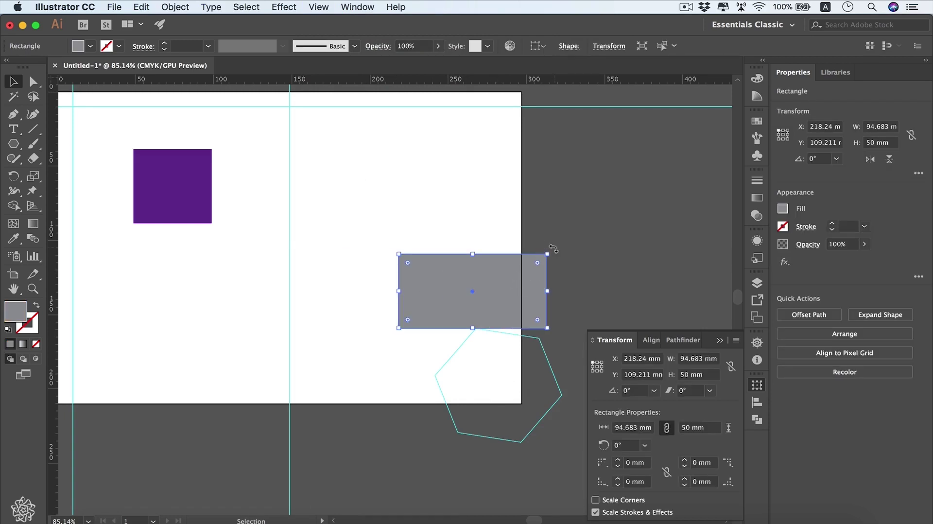
left_click_drag(553, 248, 566, 261)
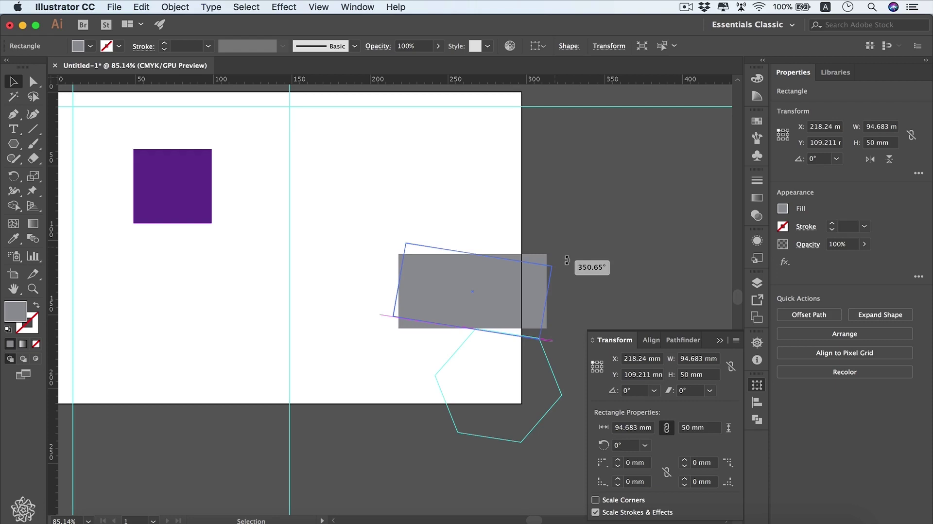
left_click_drag(566, 260, 566, 260)
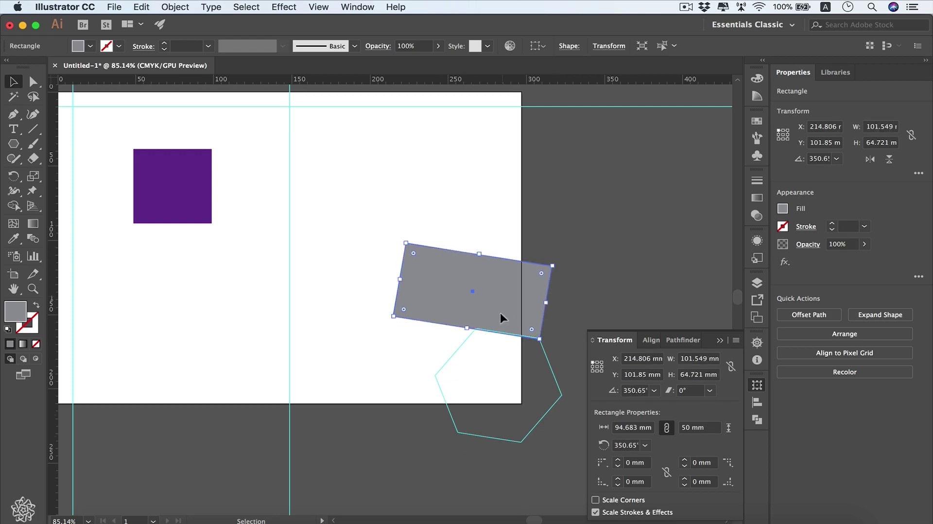
- Undo the grey rectangle's rotation and move it back inside the artboard to about X 159 mm, Y 94 mm
key("super+z")
key("super+shift+z")
key("super+z")
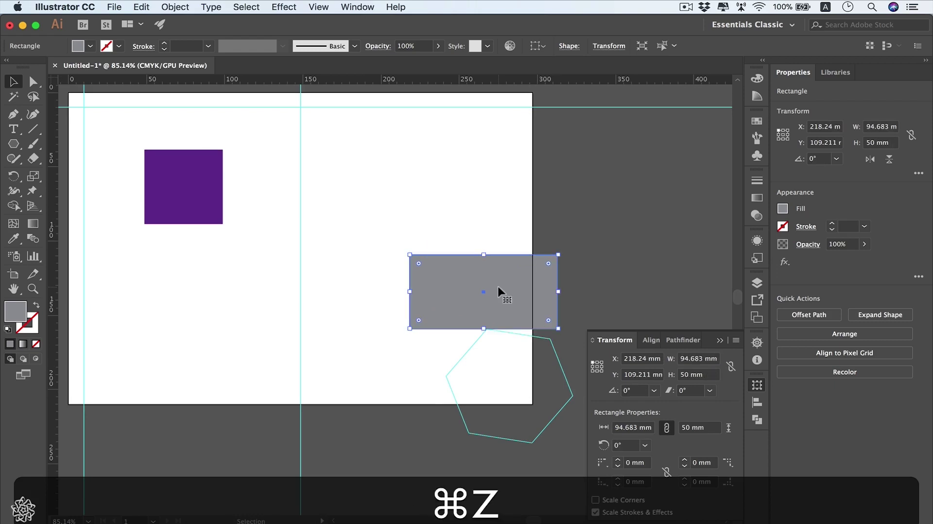
left_click_drag(506, 296, 415, 273)
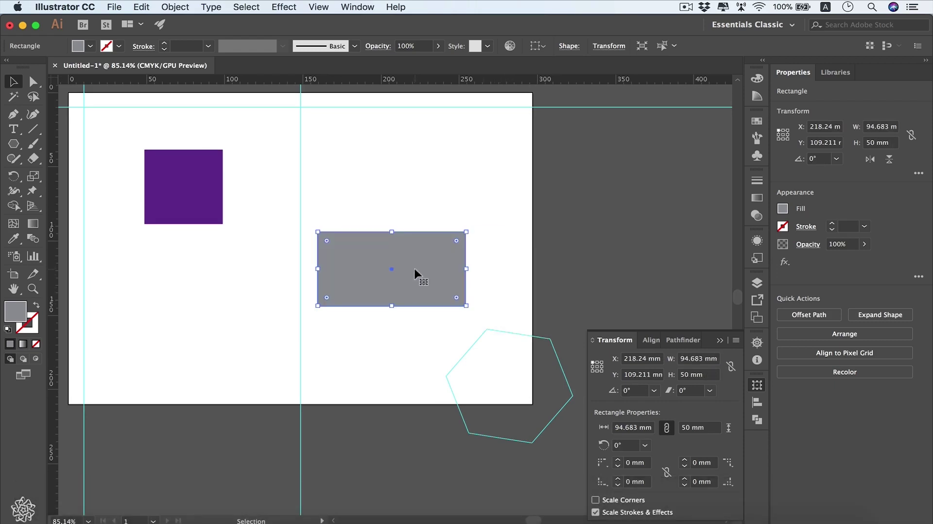
- Draw a 45° line about 139 mm long from the artboard's left edge near the lower corner
left_click(33, 129)
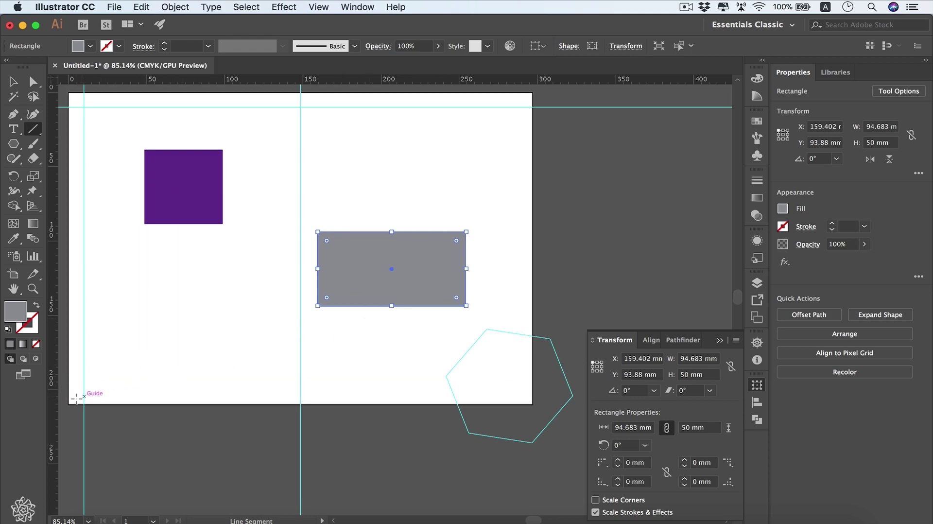
left_click(39, 131)
left_click_drag(76, 398, 233, 266)
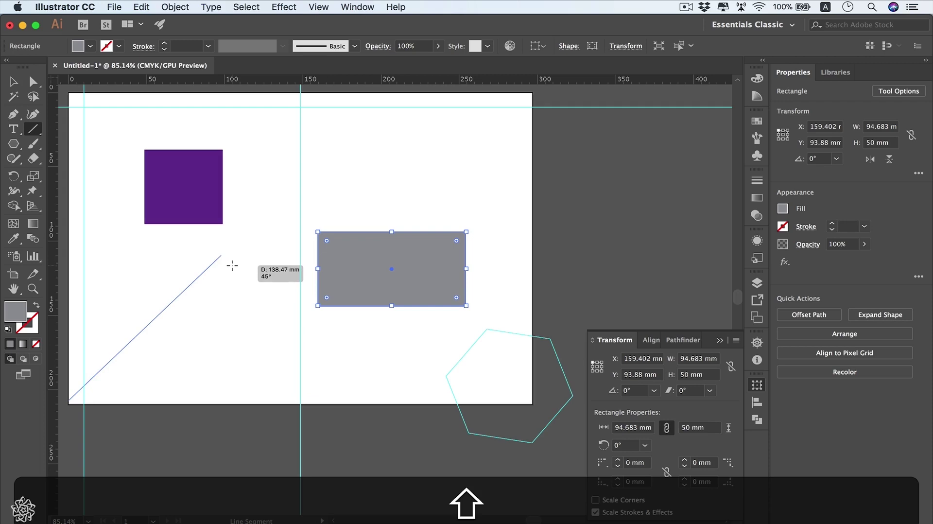
left_click_drag(233, 266, 230, 264)
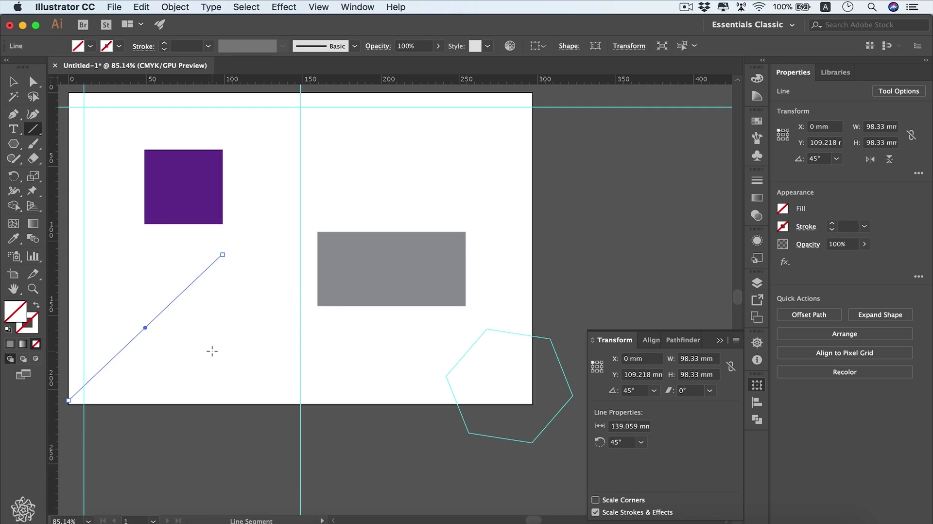
- Set the line's angle to 30° and give it a solid 1 pt stroke
left_click(836, 158)
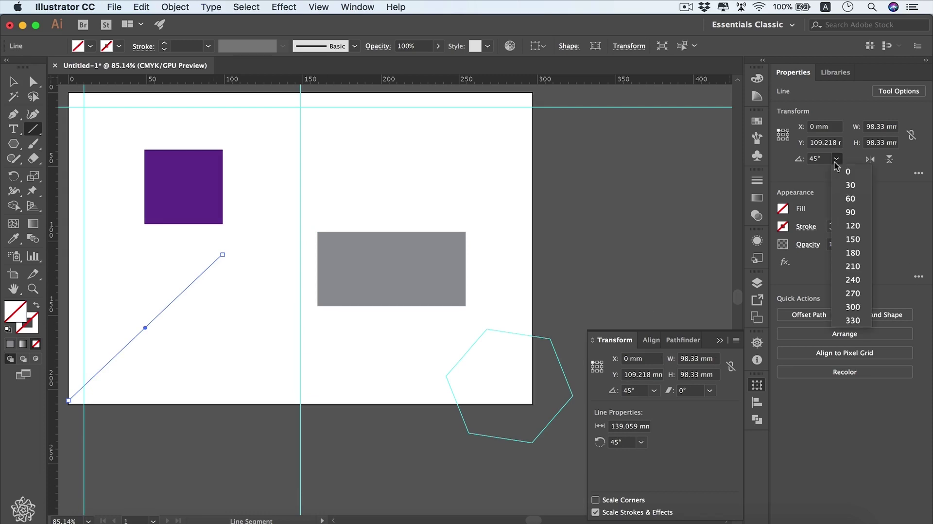
left_click(849, 185)
left_click(34, 322)
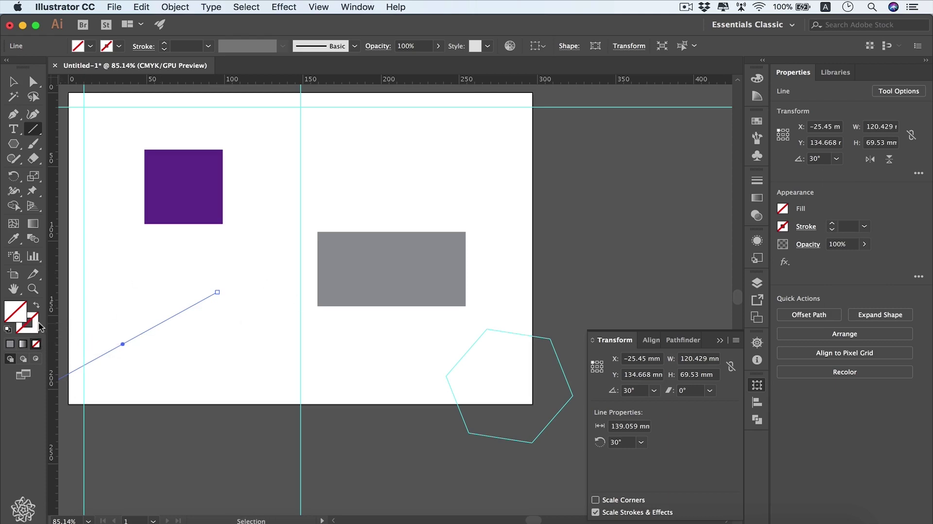
left_click(10, 344)
left_click(10, 343)
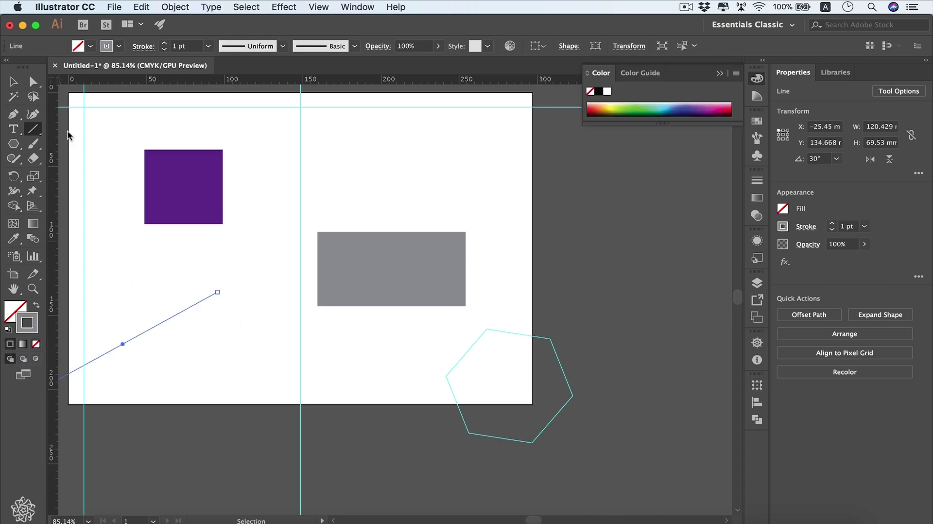
- Move the line's lower end to the artboard's left edge and scale it across the artboard at 30°, about 300 mm wide
key("v")
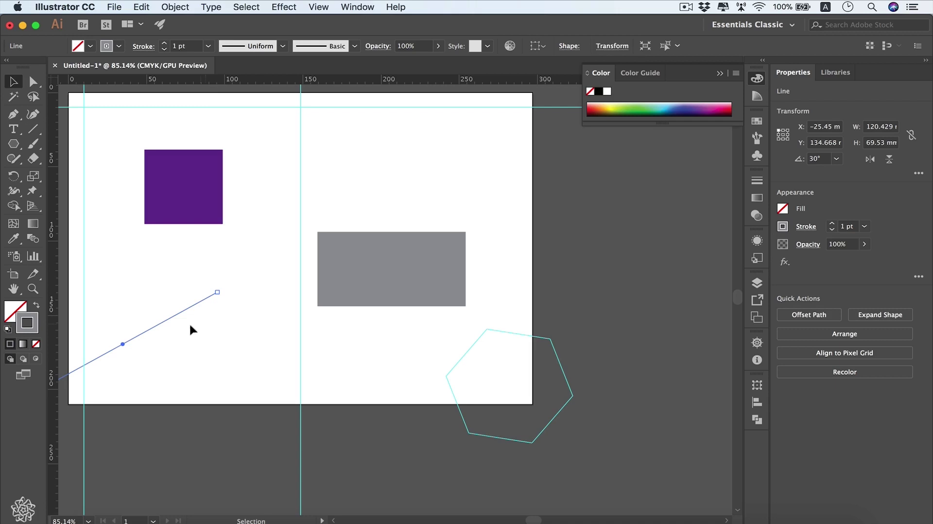
left_click_drag(123, 345, 158, 297)
left_click_drag(255, 249, 535, 96)
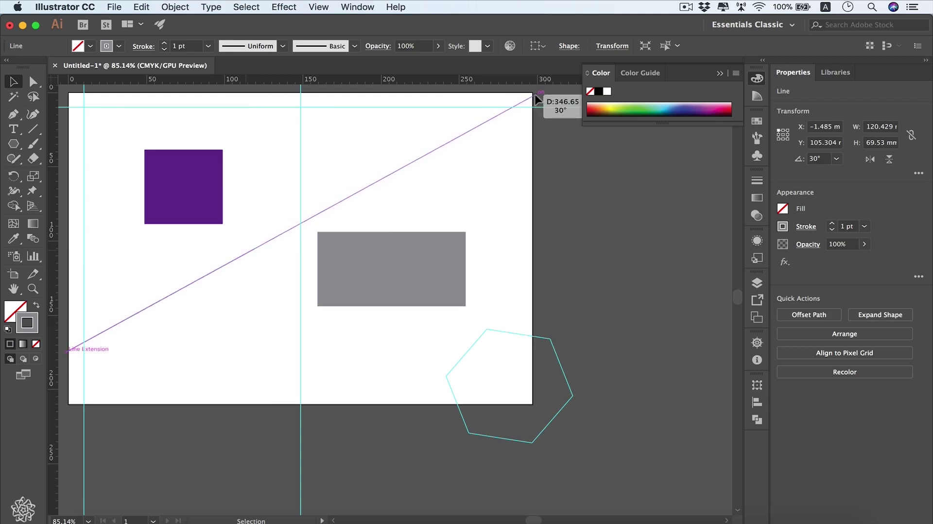
left_click_drag(535, 96, 534, 94)
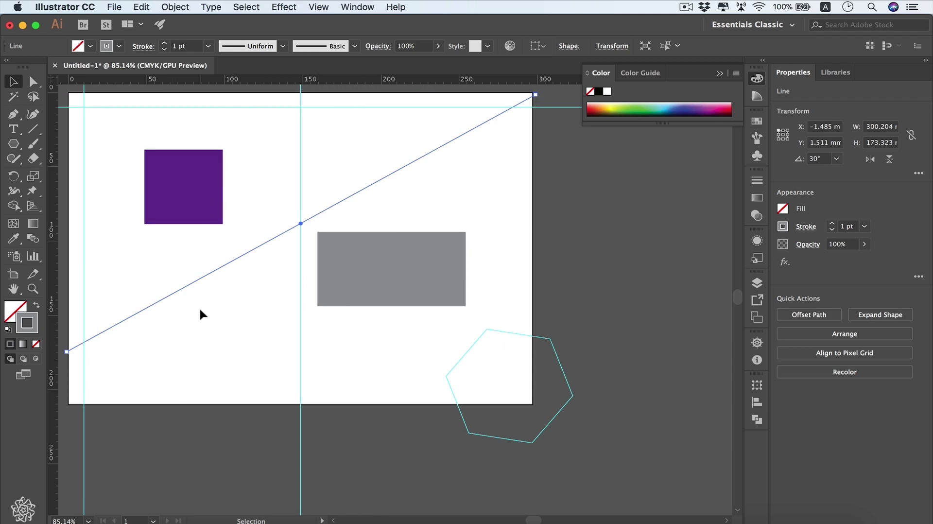
- Convert the diagonal line into a guide and deselect it
key("super+5")
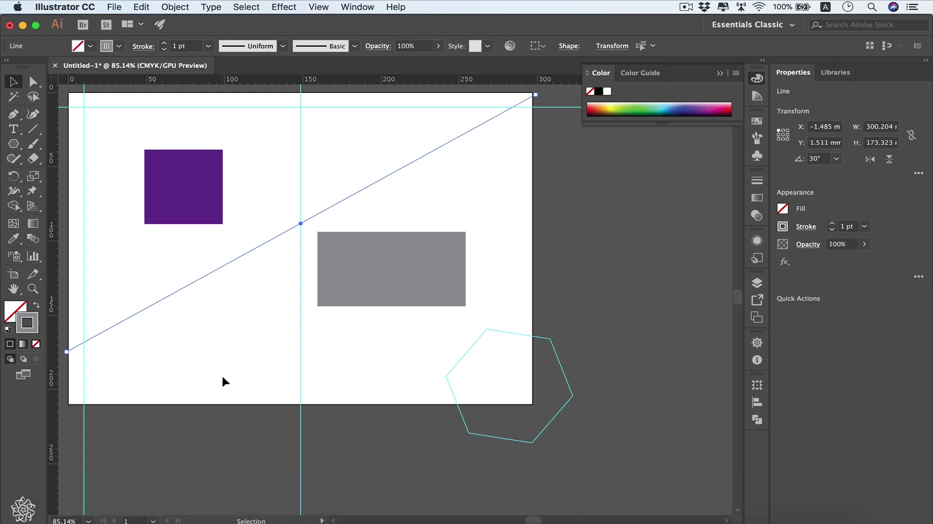
left_click(229, 353)
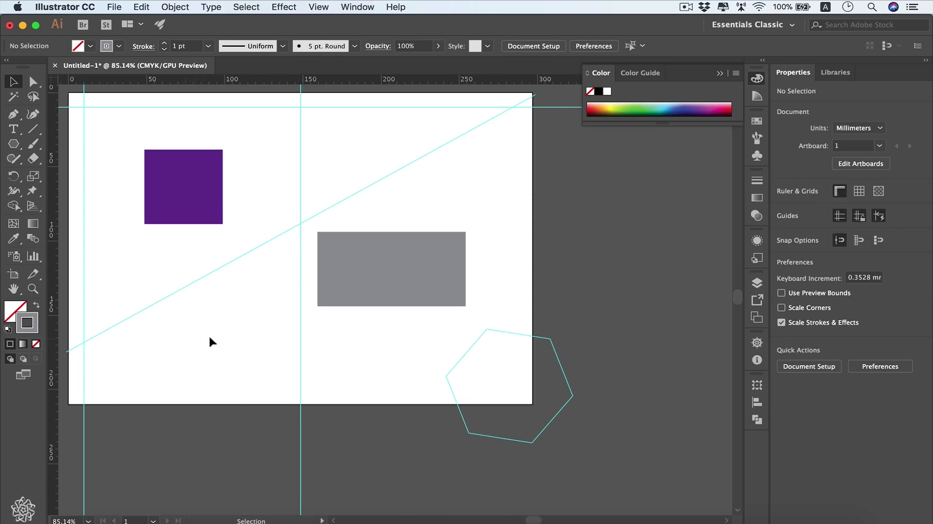
- Lock all guides and toggle their visibility off and on
right_click(241, 314)
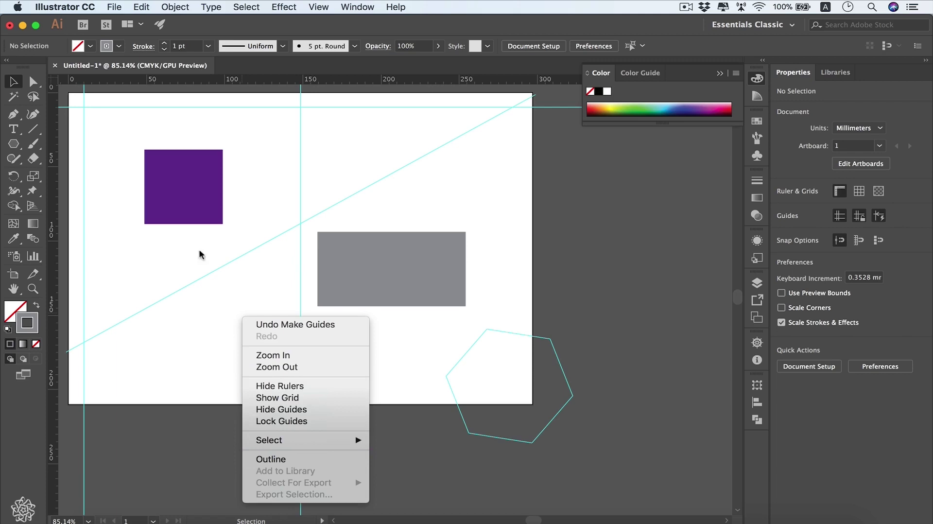
left_click(324, 423)
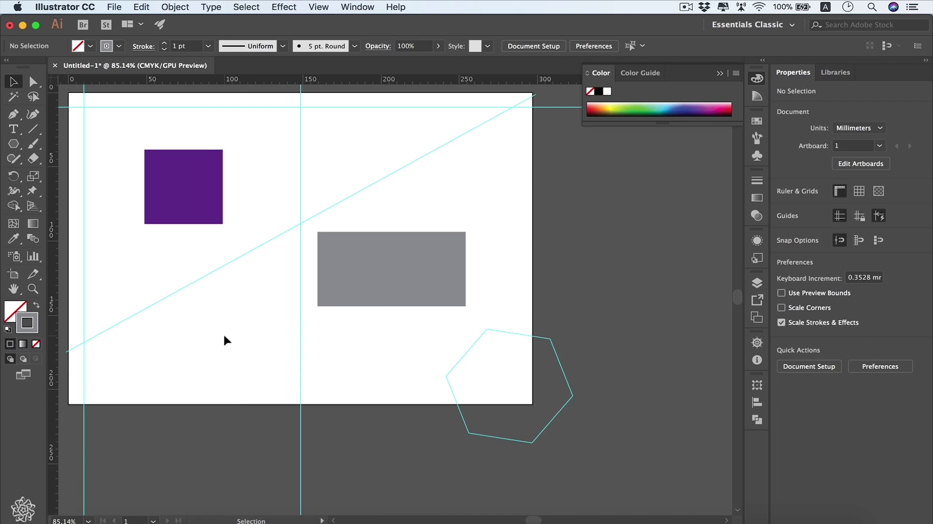
key("super+semicolon")
key("super+semicolon")
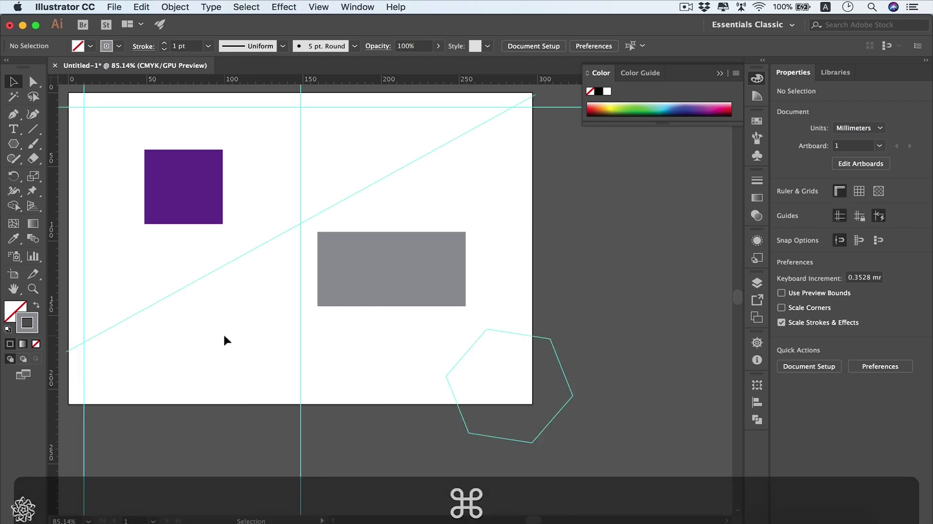
- Unlock all the guides on the artboard
right_click(267, 267)
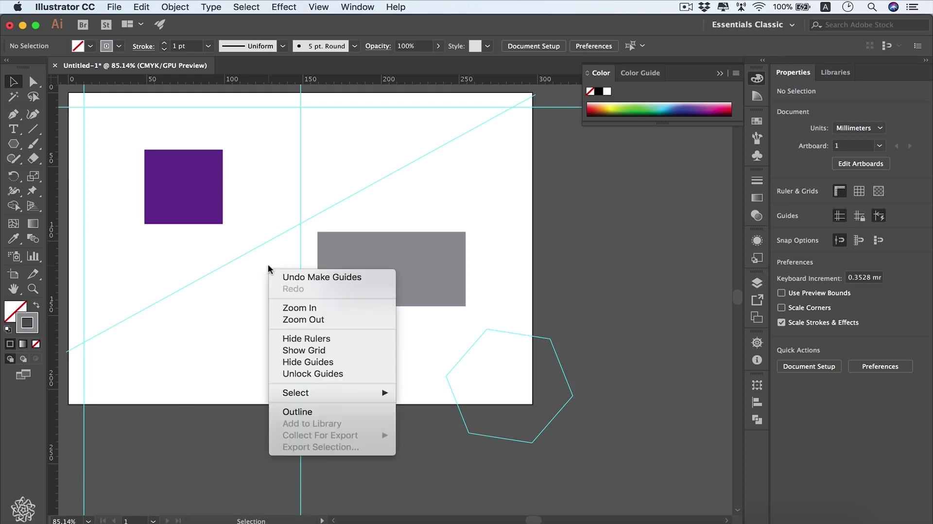
left_click(307, 374)
- Add a horizontal guide at about Y 171 mm and delete it again
left_click_drag(56, 332, 238, 345)
key("alt")
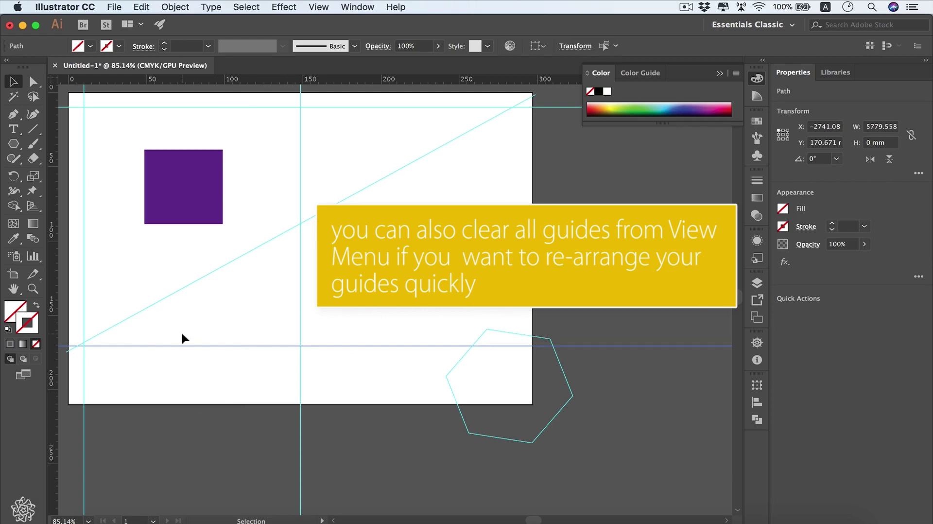
key("BackSpace")
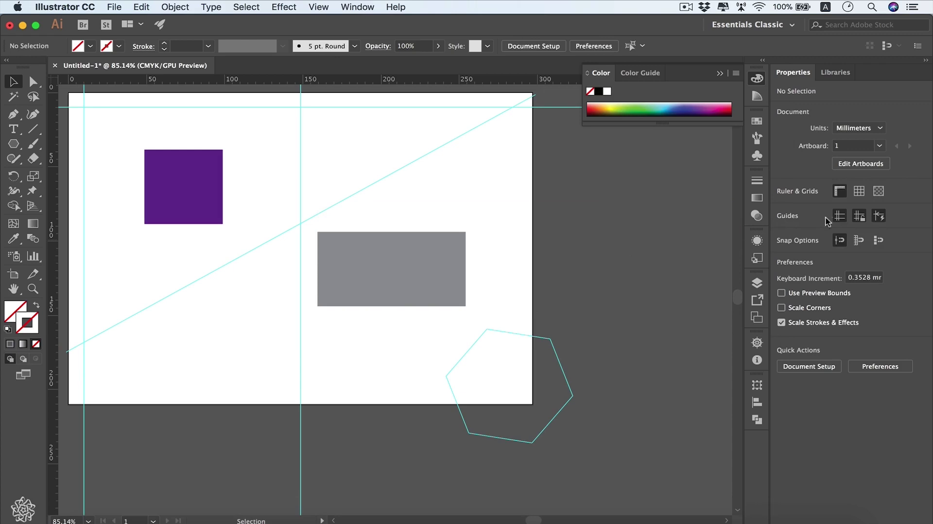
- Hide and redisplay the guides, and turn on the document grid
left_click(840, 215)
left_click(839, 215)
left_click(325, 7)
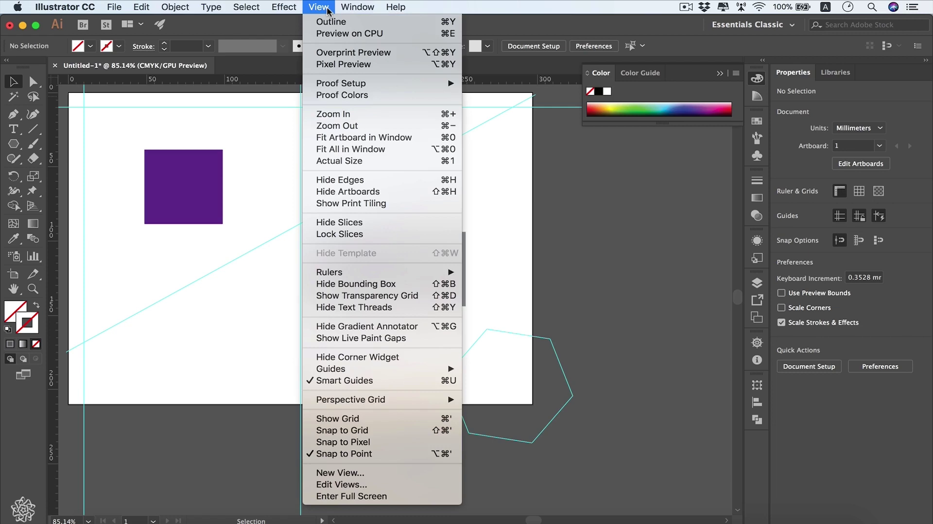
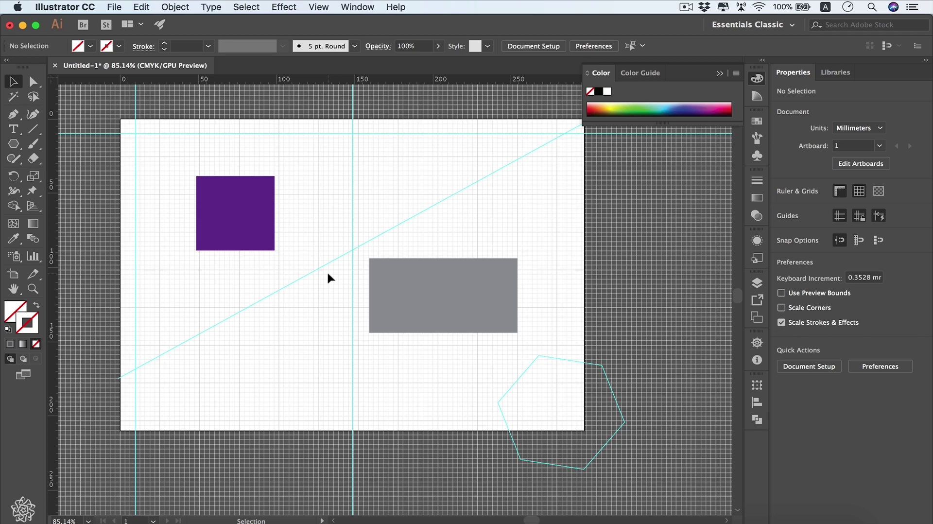
- Open the Guides & Grid preferences and keep Lines as the grid style
left_click(59, 7)
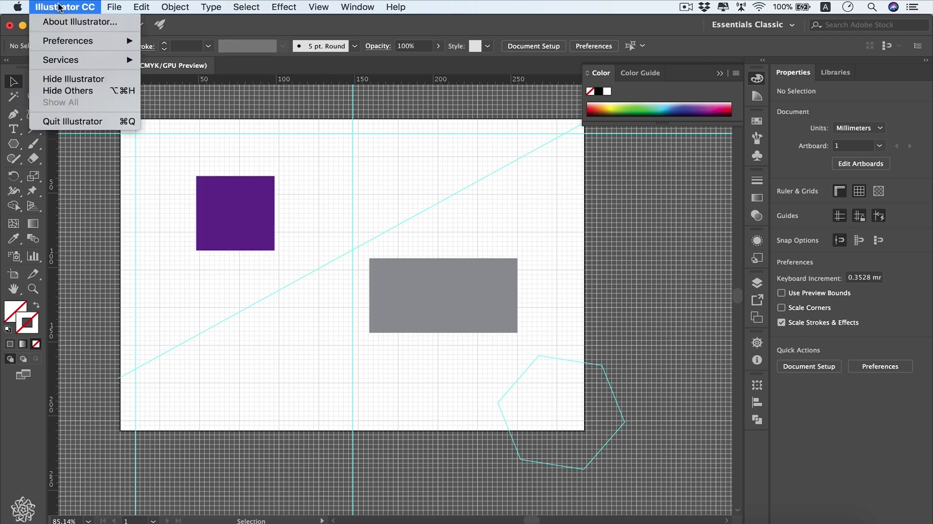
mouse_move(76, 41)
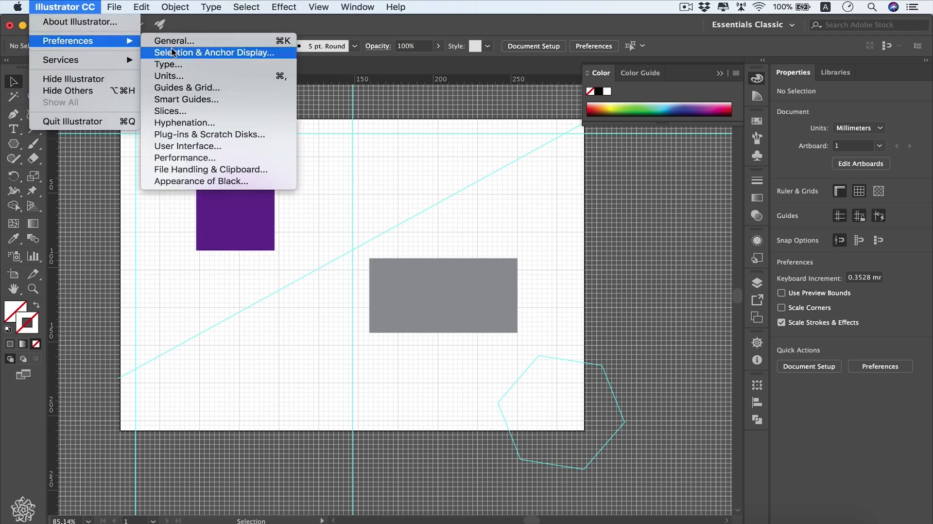
left_click(210, 92)
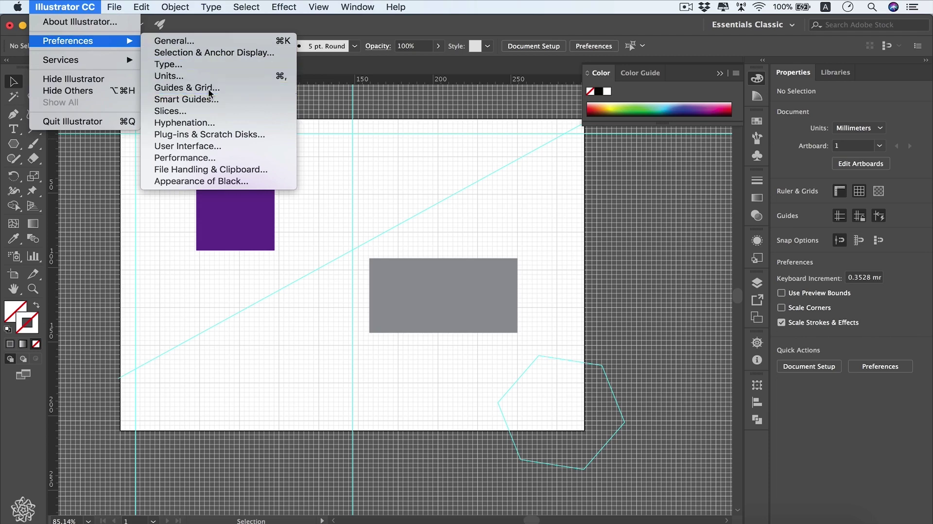
left_click(477, 222)
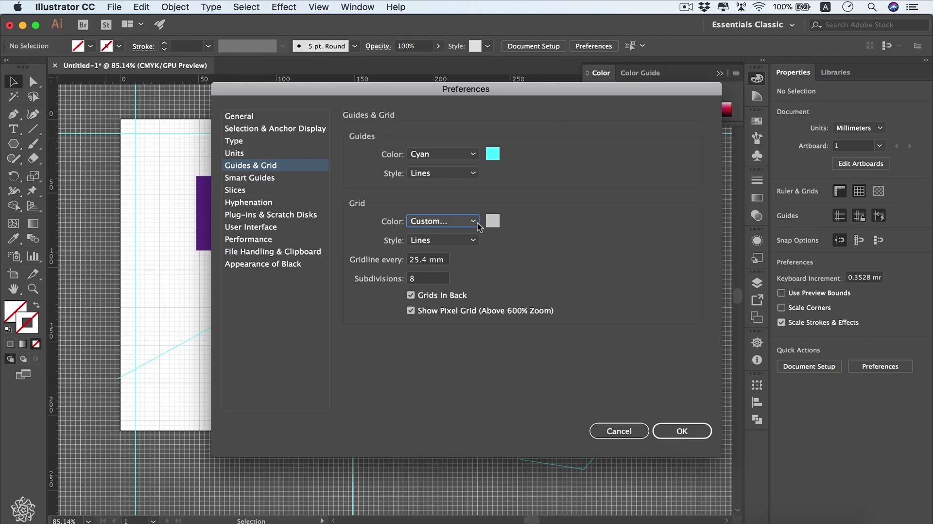
left_click(477, 223)
left_click(477, 223)
left_click(476, 245)
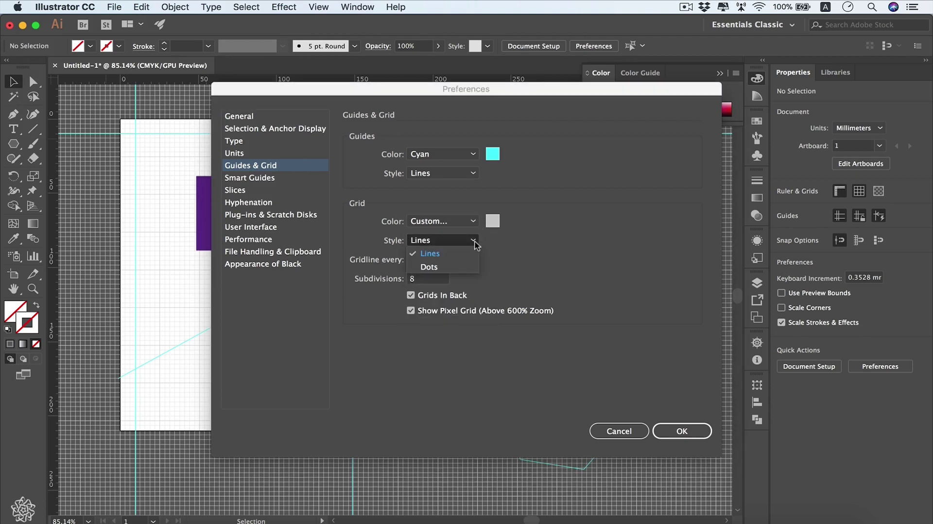
left_click(464, 249)
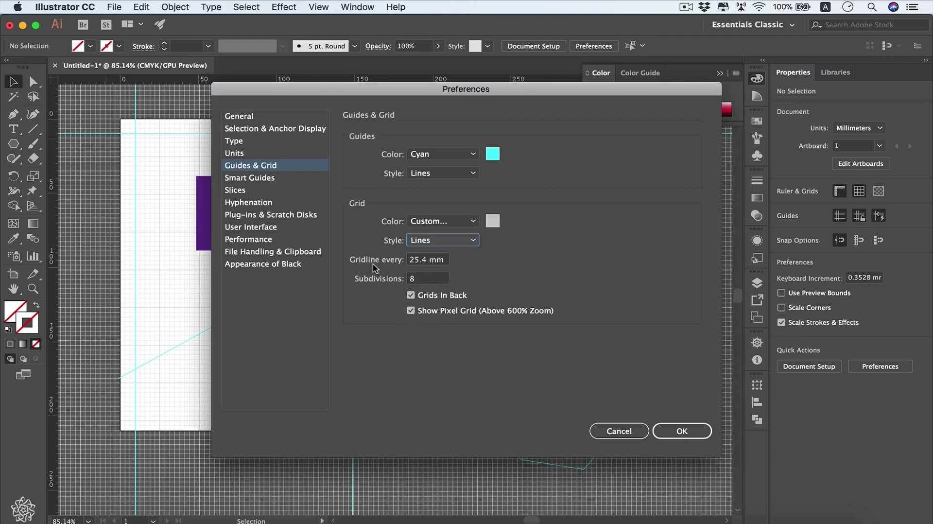
- Set the grid to a gridline every 10 mm with 10 subdivisions
double_click(420, 261)
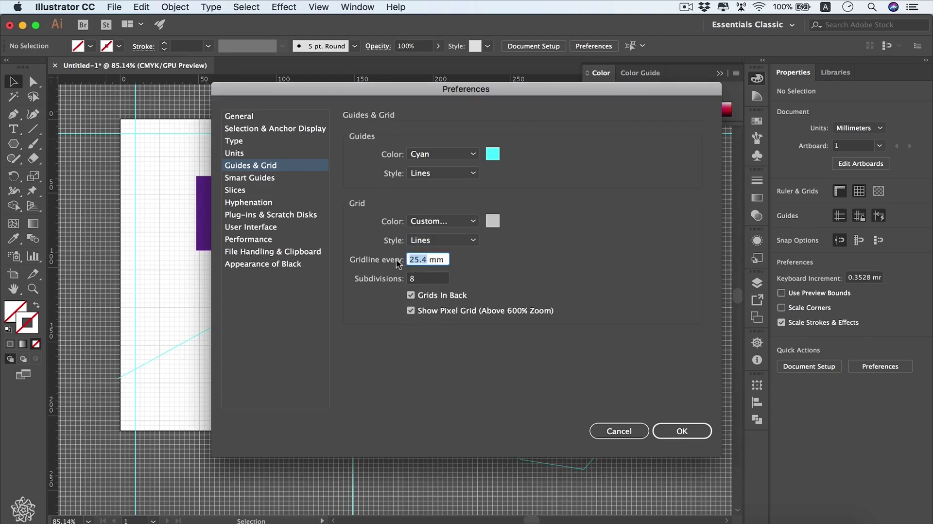
type("10")
key("shift+super")
key("Tab")
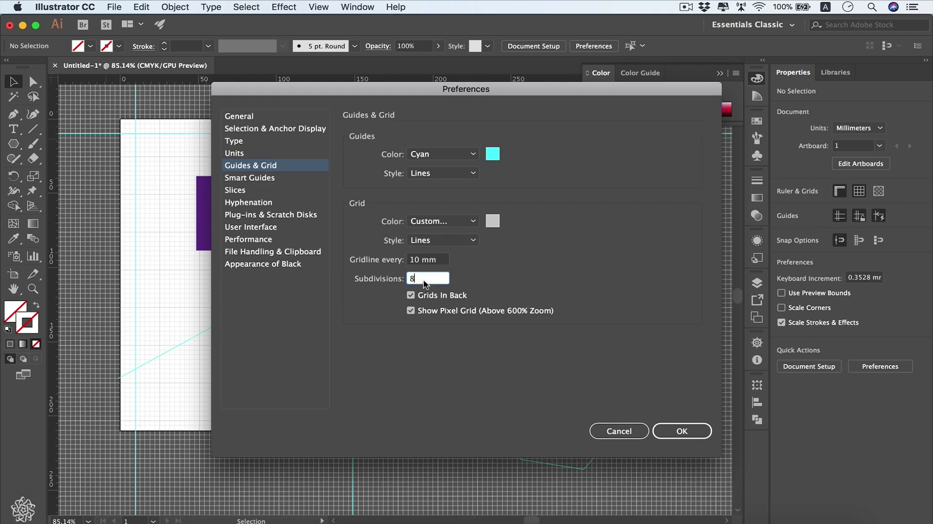
type("10")
- Keep the guides' color as Cyan and their style as Lines, and apply the preferences
left_click(474, 155)
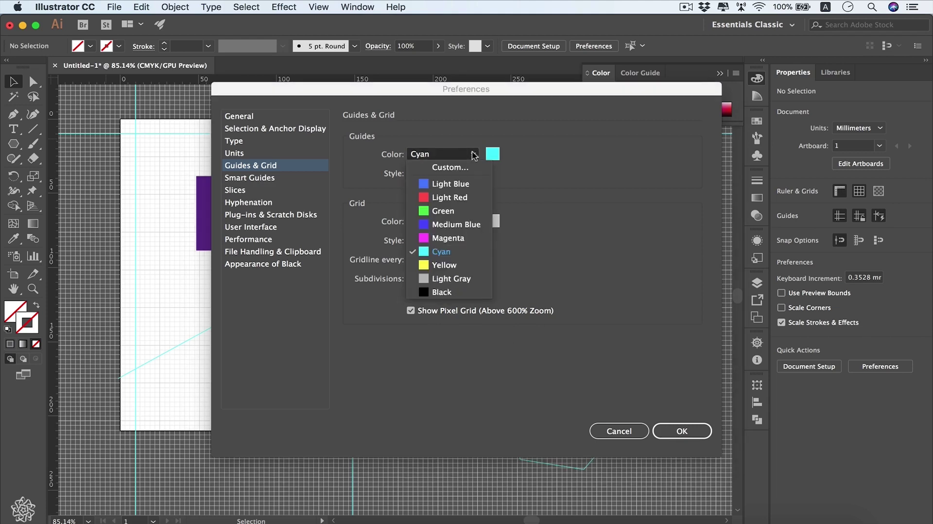
left_click(473, 155)
left_click(471, 174)
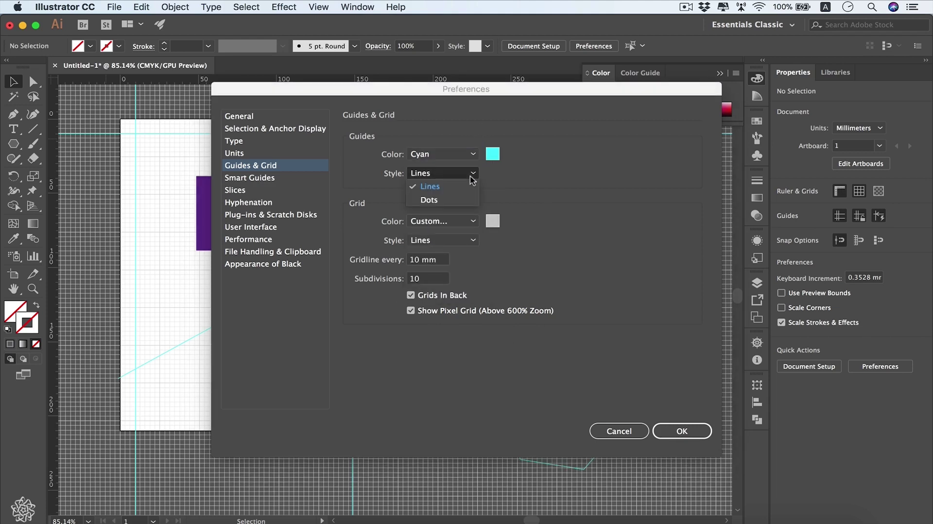
left_click(452, 186)
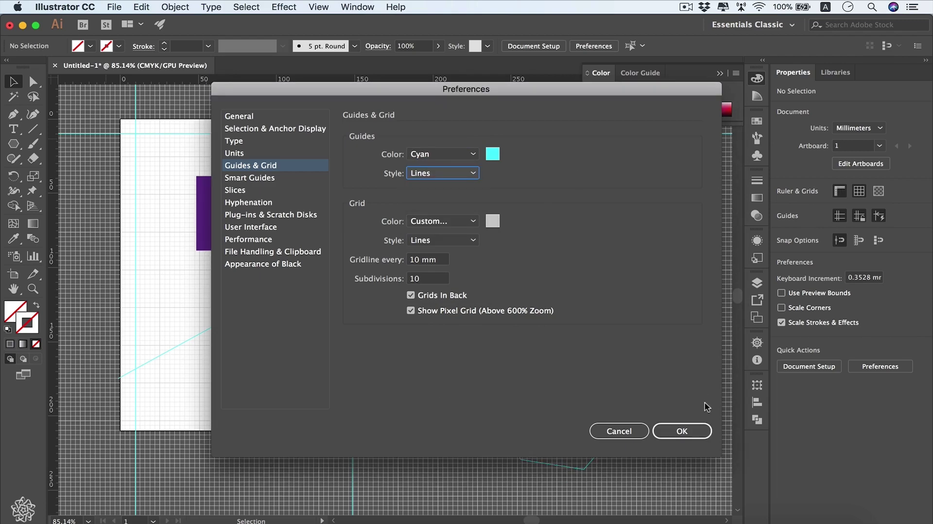
left_click(693, 433)
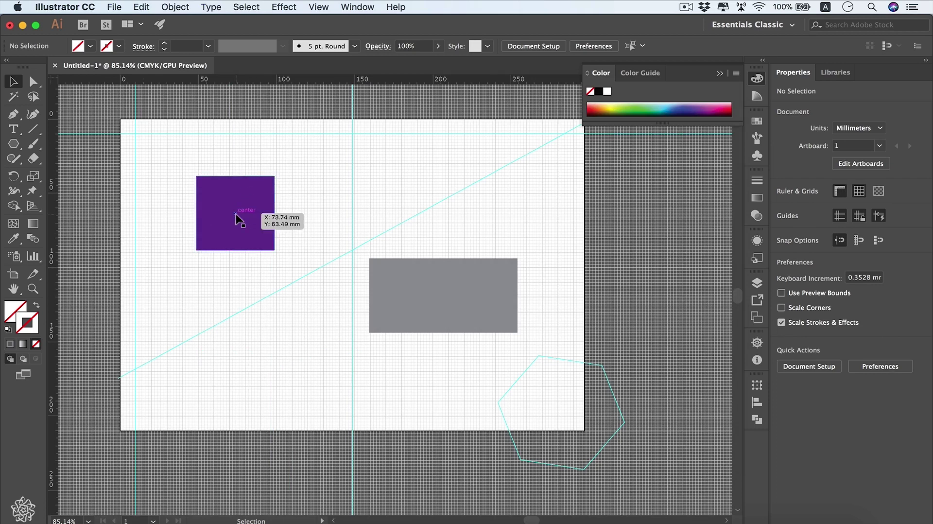
- Resize the purple square to 10 mm wide and 10 mm high
left_click(258, 197)
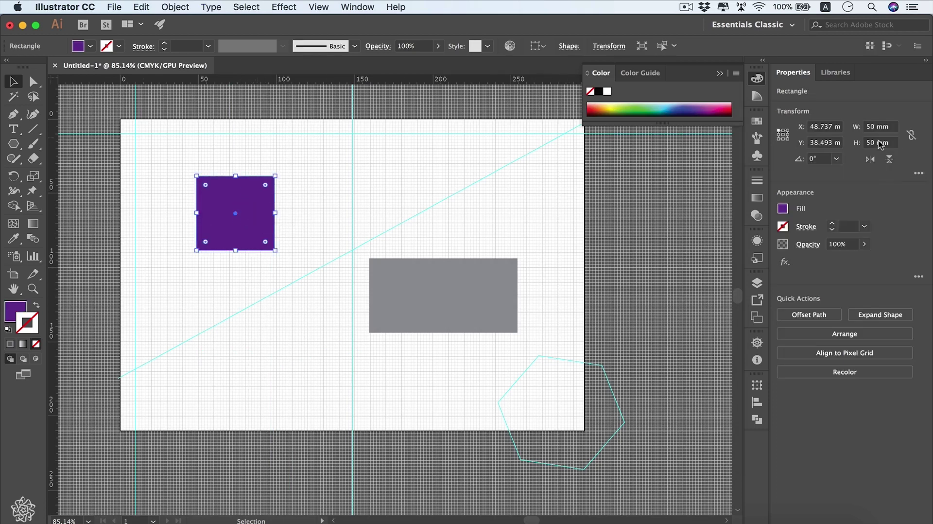
left_click(872, 128)
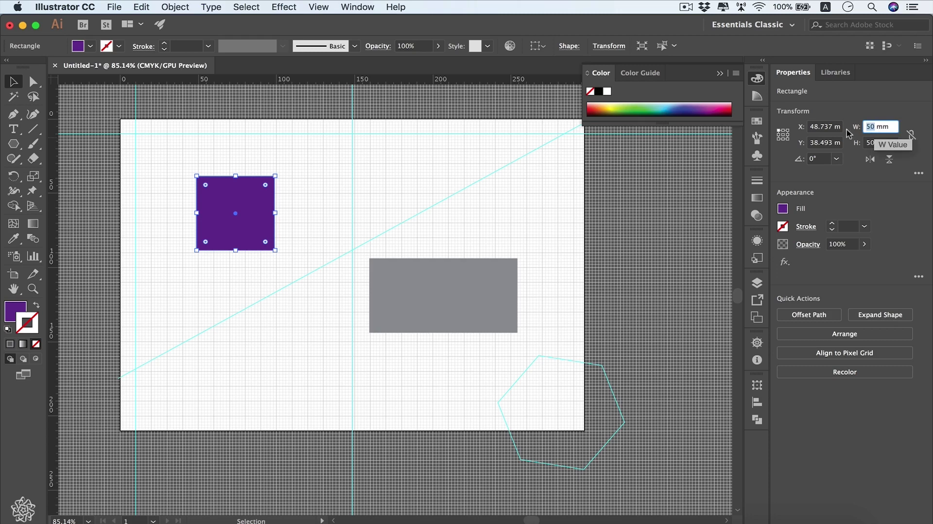
type("10")
key("Tab")
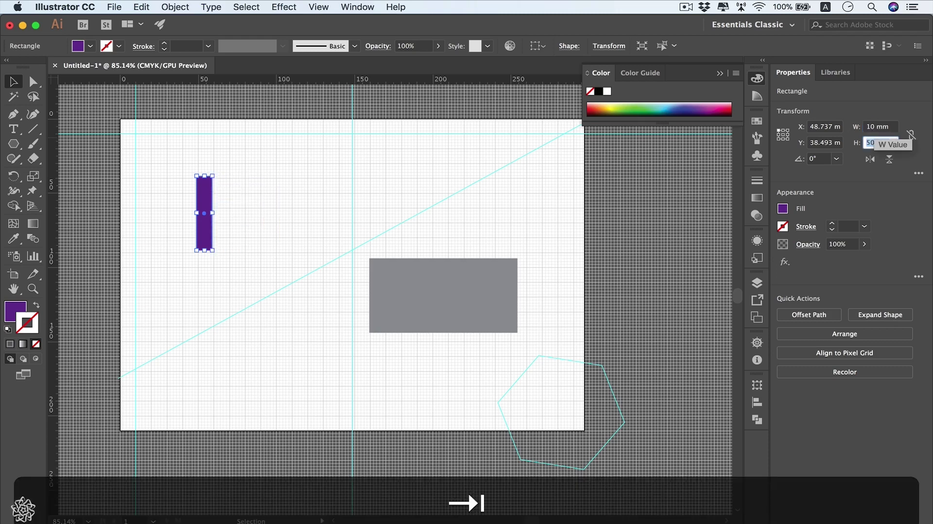
type("10")
key("Return")
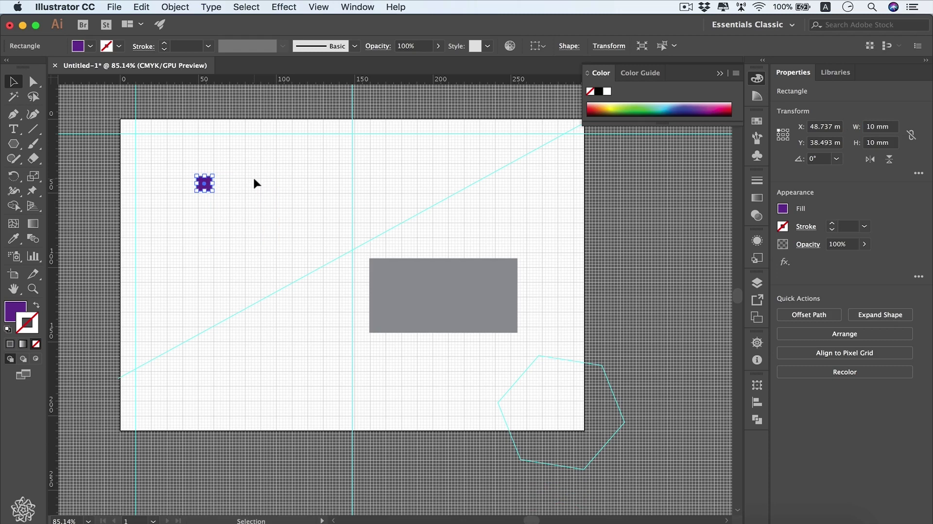
- Turn on Snap to Grid and move the purple square to X 30 mm, Y 20 mm
left_click(323, 8)
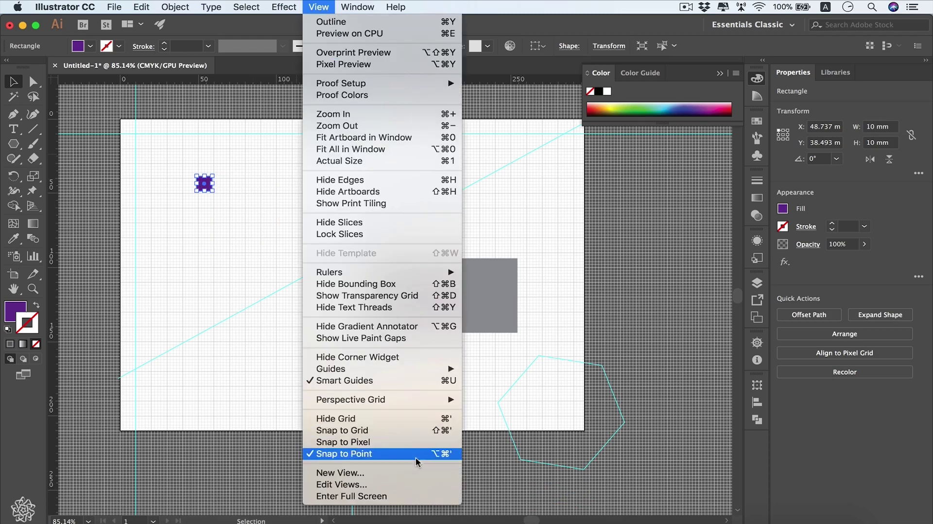
left_click(421, 430)
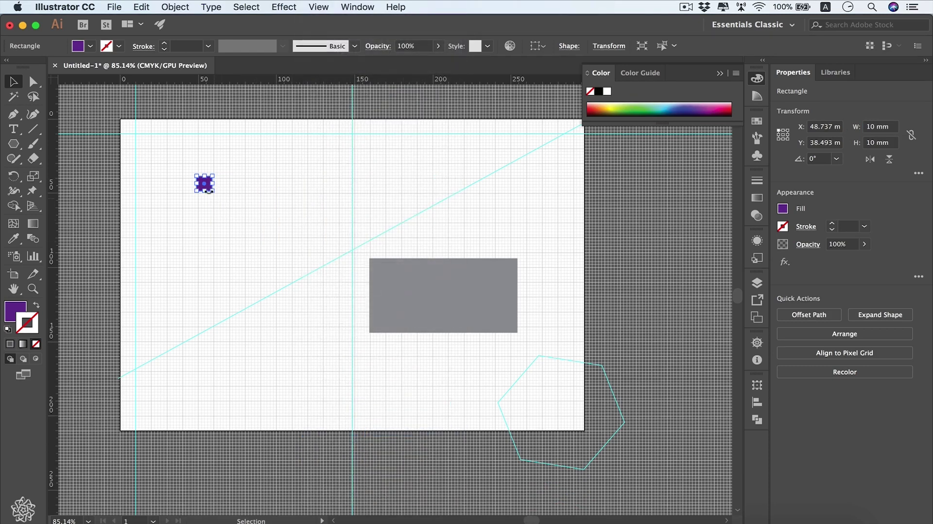
left_click_drag(207, 187, 175, 155)
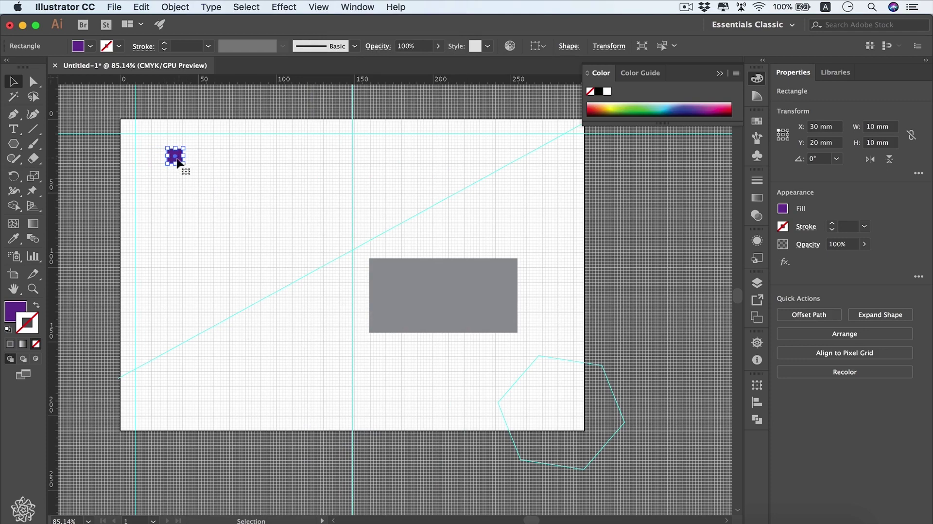
- Move the purple square to X 50 mm and place copies of it at X 70, 90 and 110 mm, all at Y 20 mm
scroll(162, 149, "up", 5)
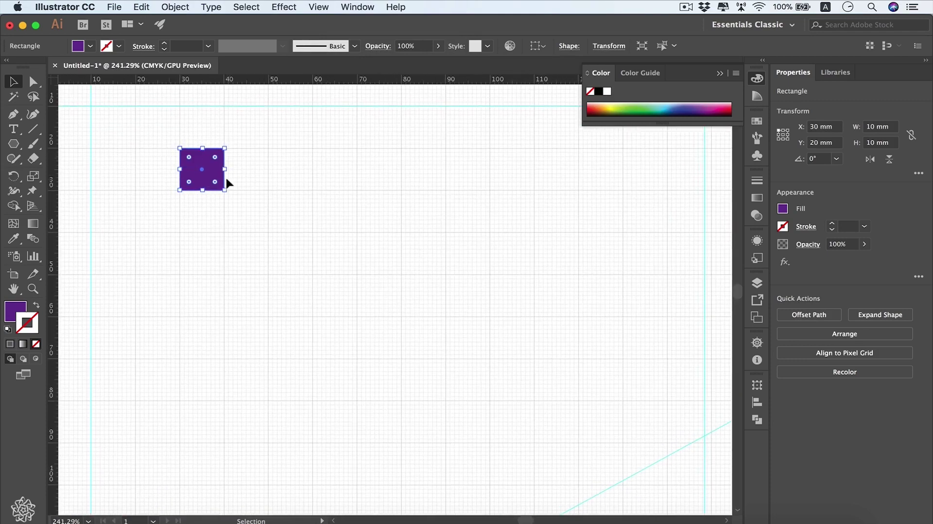
left_click_drag(209, 174, 253, 172)
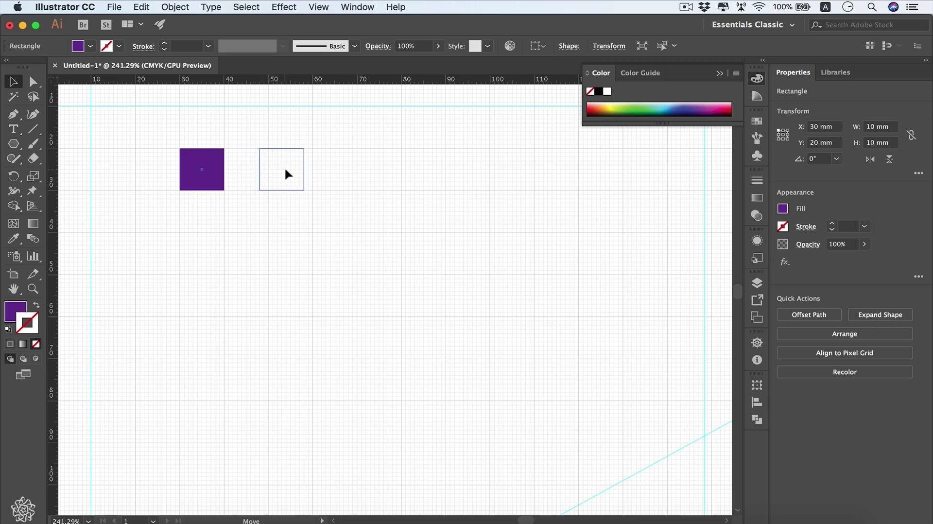
left_click_drag(294, 170, 561, 186)
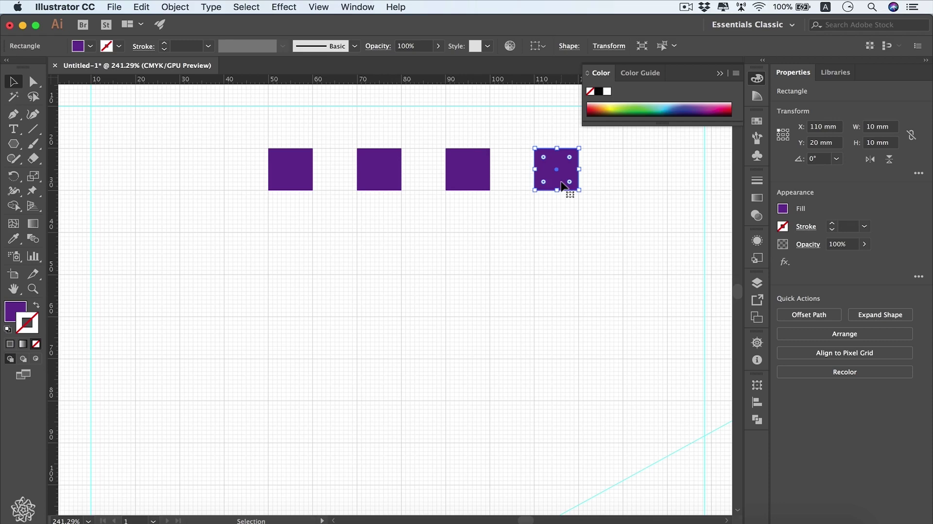
- Examine the measurement units offered for the rulers
scroll(562, 186, "down", 5)
key("super+0")
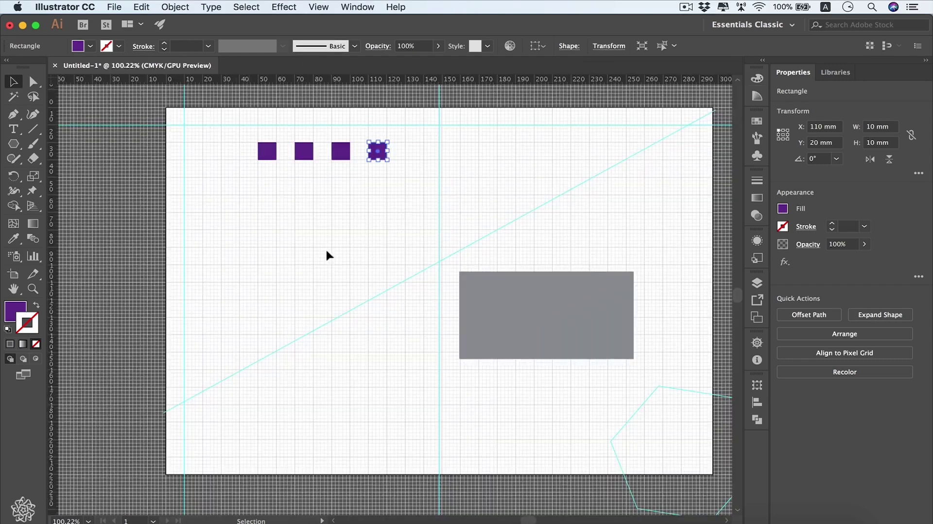
right_click(384, 80)
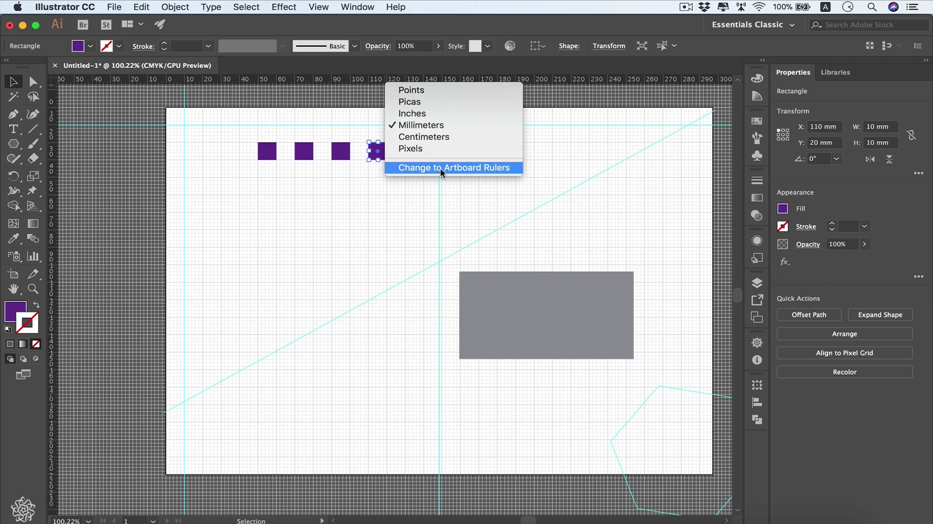
left_click(296, 198)
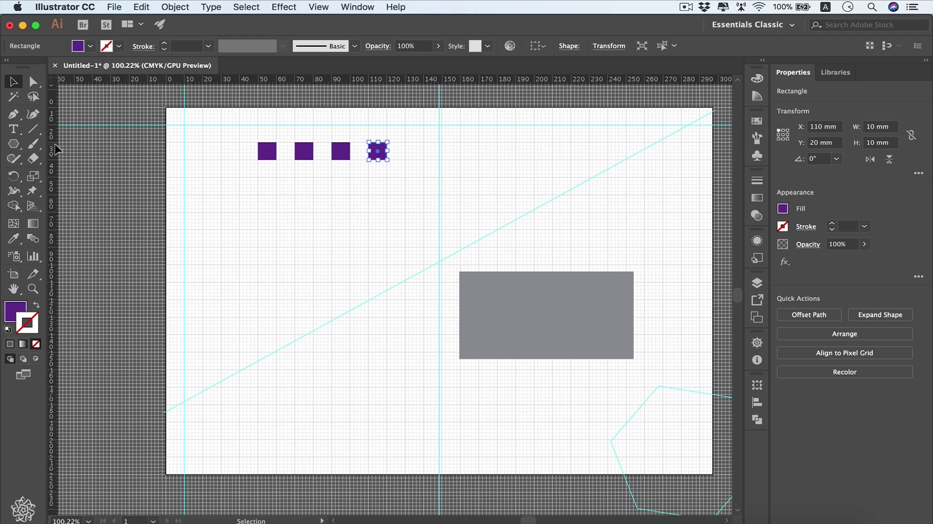
- Add a vertical guide on the artboard's left edge and a horizontal guide on its top edge at Y 0 mm
left_click_drag(55, 146, 166, 145)
left_click_drag(173, 80, 171, 106)
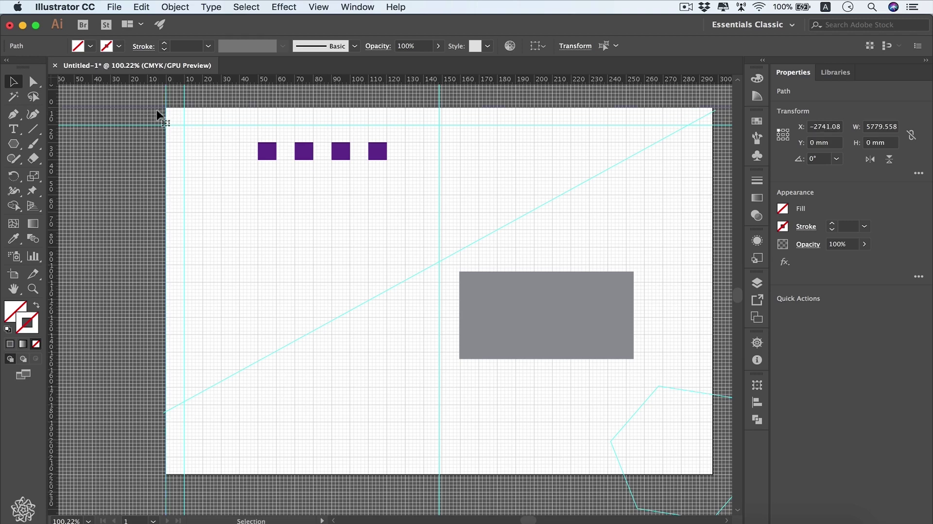
scroll(157, 110, "up", 3)
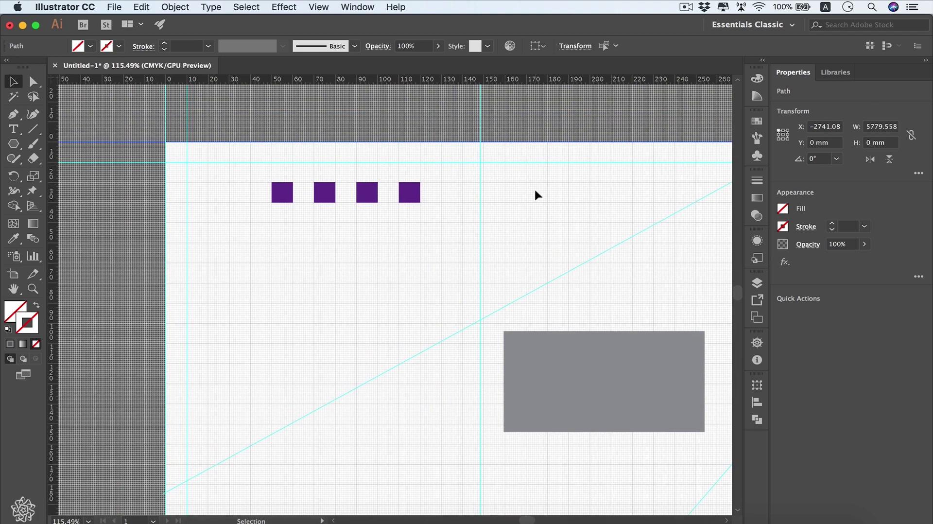
left_click(535, 187)
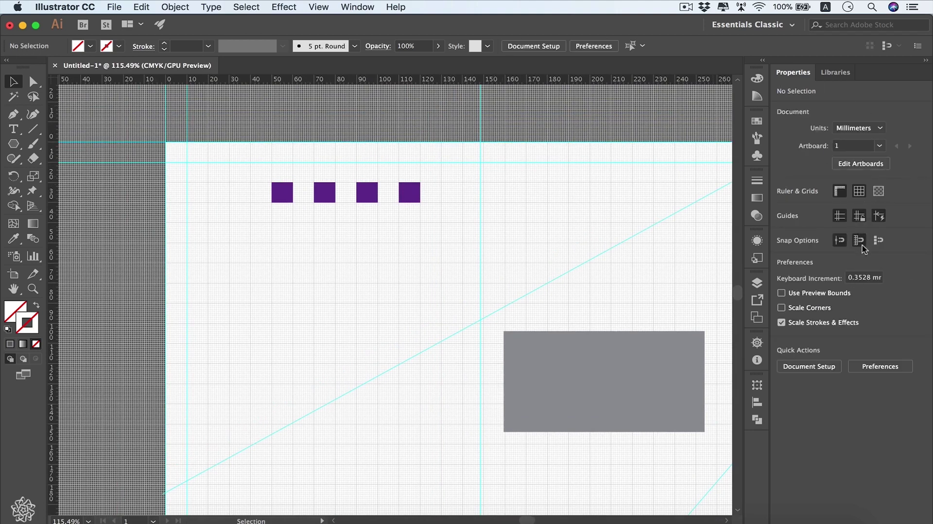
- Hide the grid and move the ruler origin to the upper-left corner of the first purple square
left_click(859, 193)
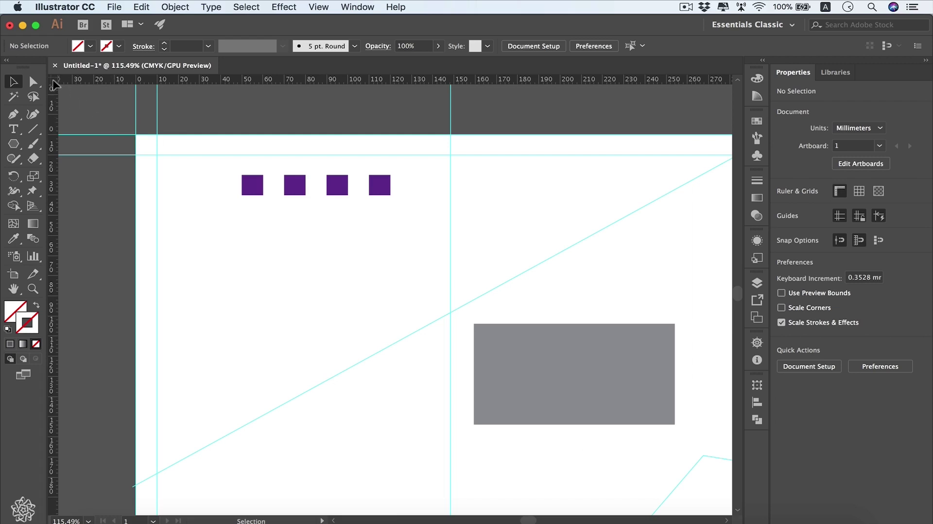
left_click_drag(53, 83, 242, 177)
- Position the grey rectangle at X 0 mm, Y 0 mm, and return the ruler origin to the artboard's upper-left corner
left_click(586, 370)
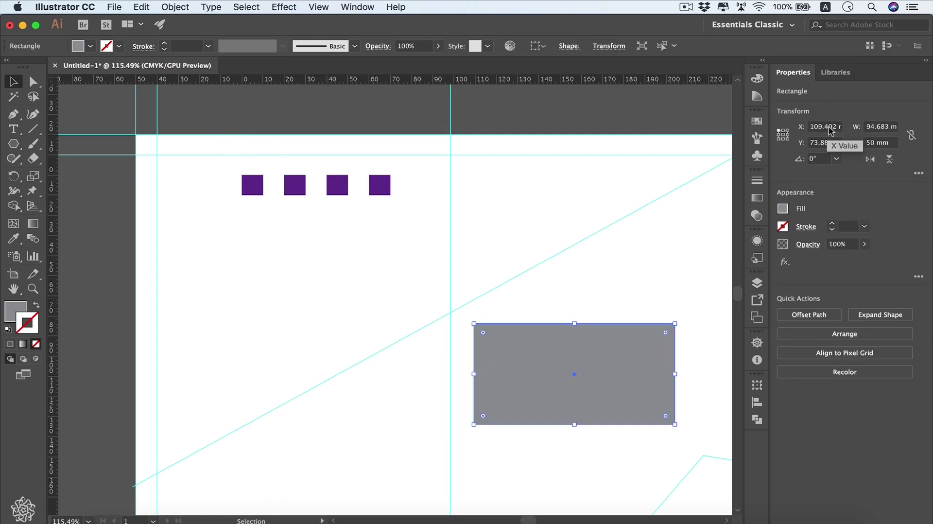
left_click(832, 126)
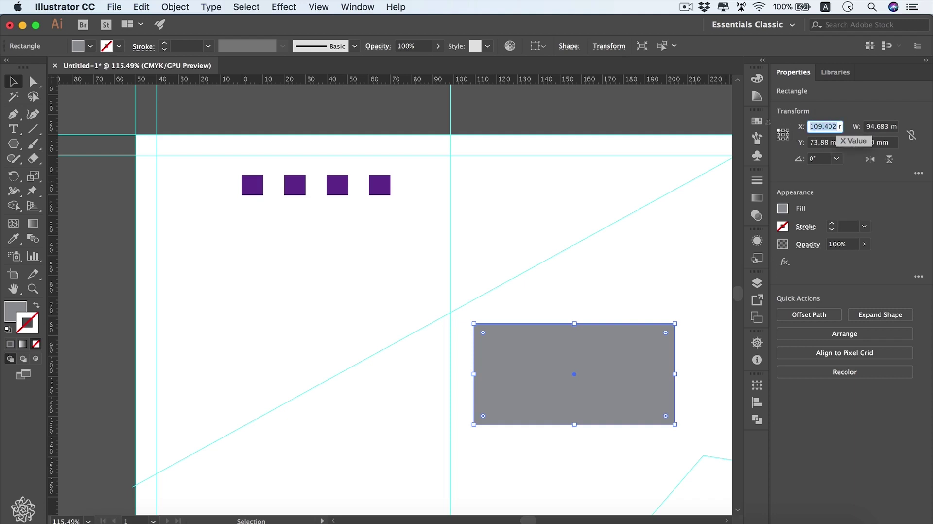
type("0")
key("Return")
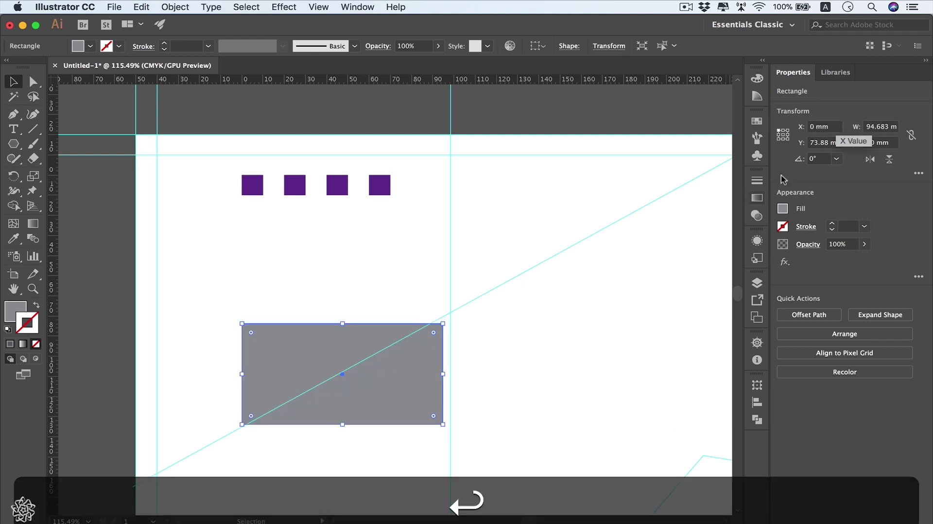
left_click(828, 142)
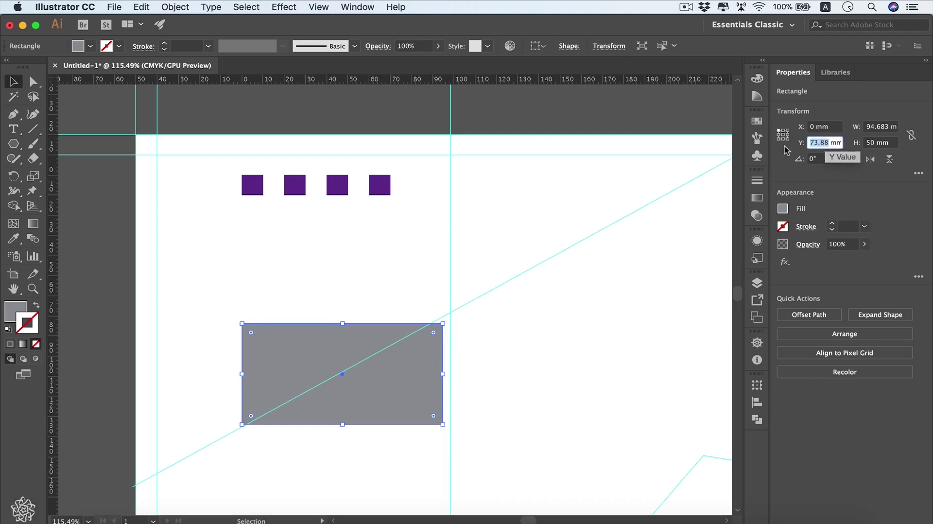
type("0")
key("Return")
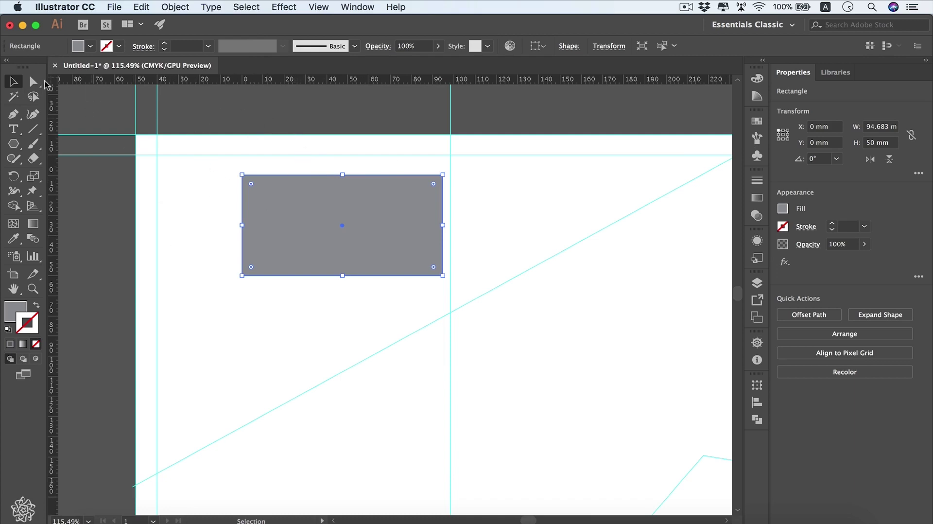
left_click_drag(54, 82, 137, 132)
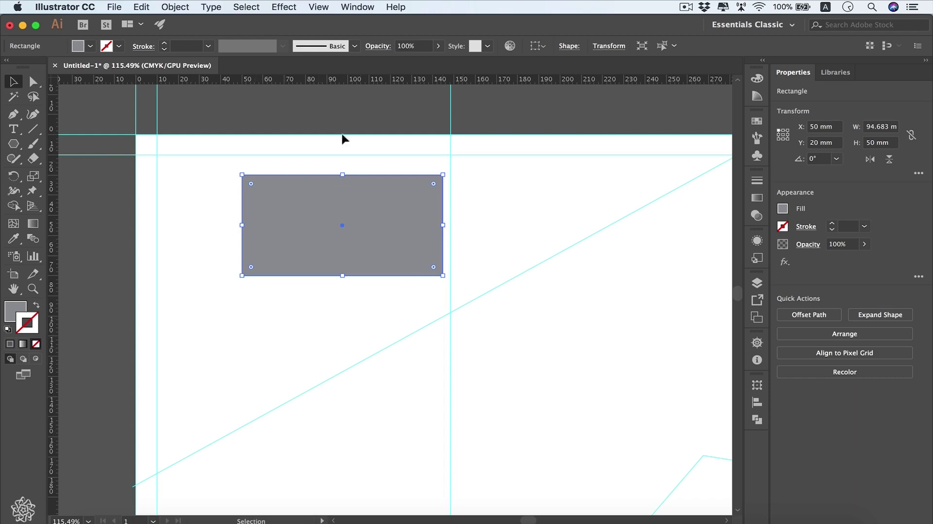
- Duplicate the A4 artboard with its artwork horizontally to the right, leaving a gap of about 10 mm, and finish editing artboards
scroll(370, 355, "down", 5)
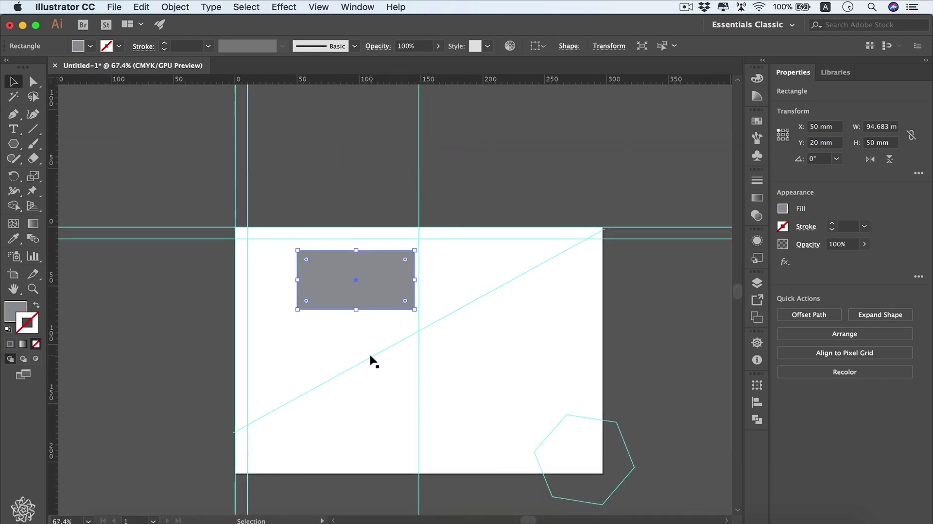
scroll(370, 355, "down", 4)
scroll(370, 355, "right", 4)
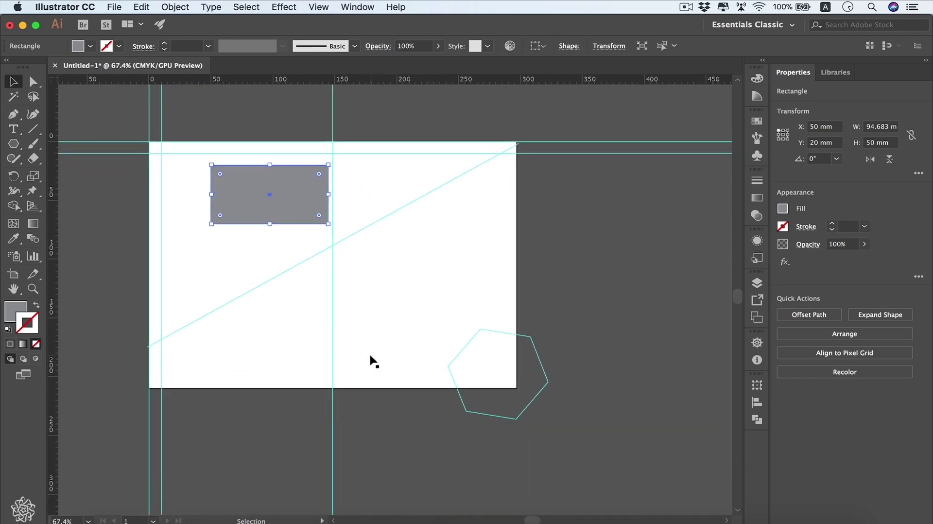
left_click(13, 275)
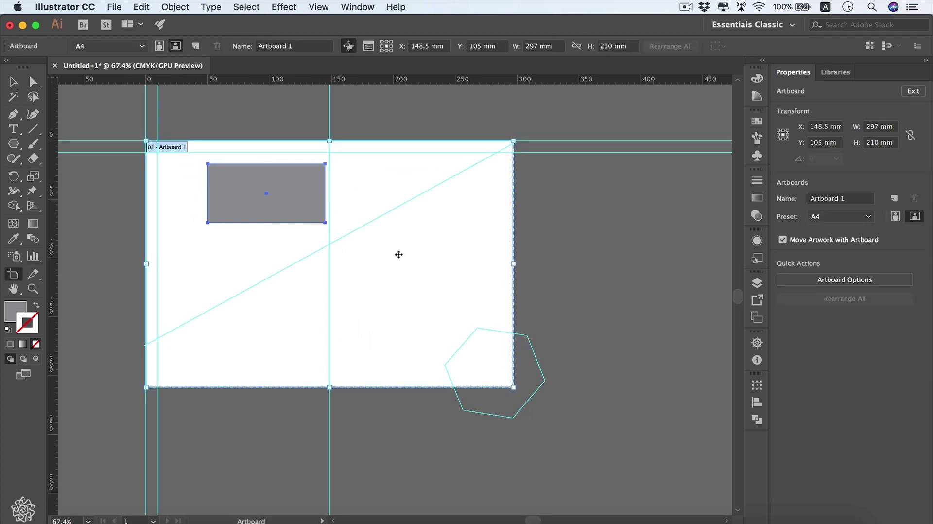
key("alt")
left_click_drag(402, 259, 692, 260)
key("shift")
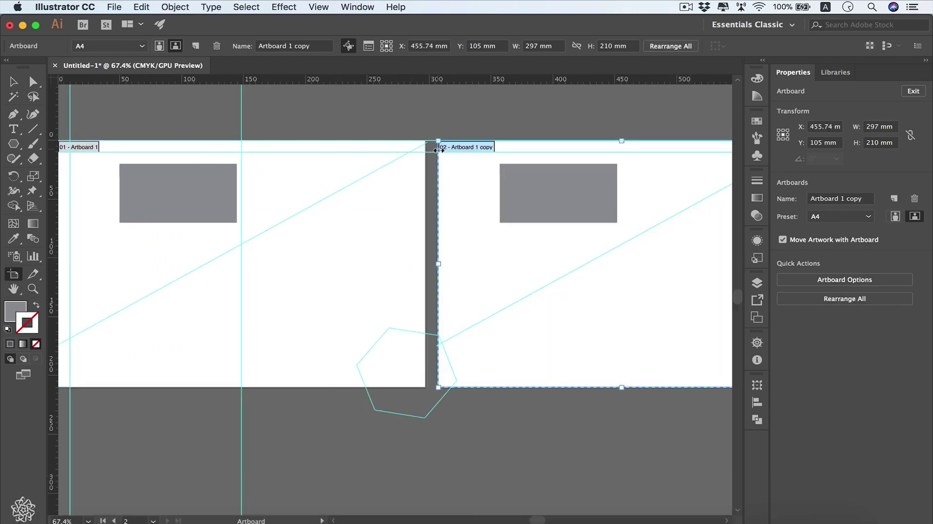
scroll(437, 149, "up", 5)
key("Escape")
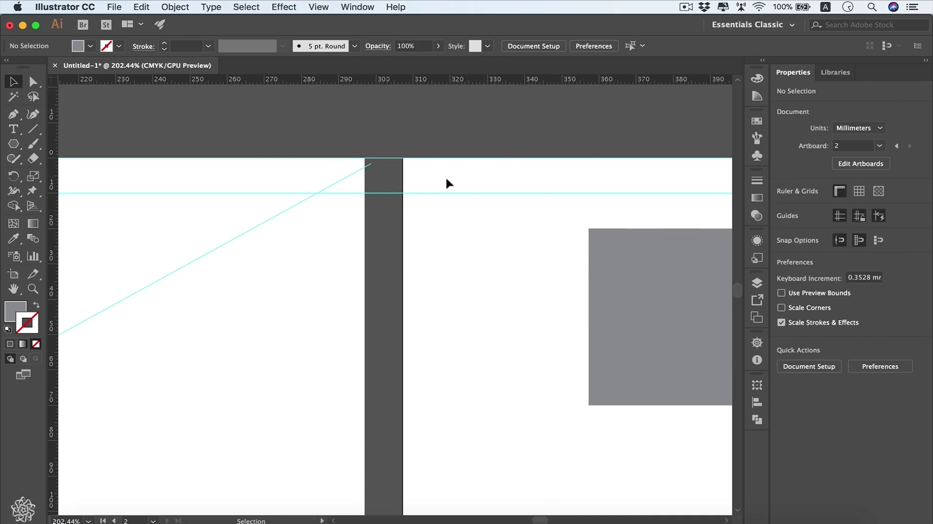
- Change the document's global rulers to artboard rulers
scroll(446, 182, "right", 2)
scroll(486, 199, "up", 1)
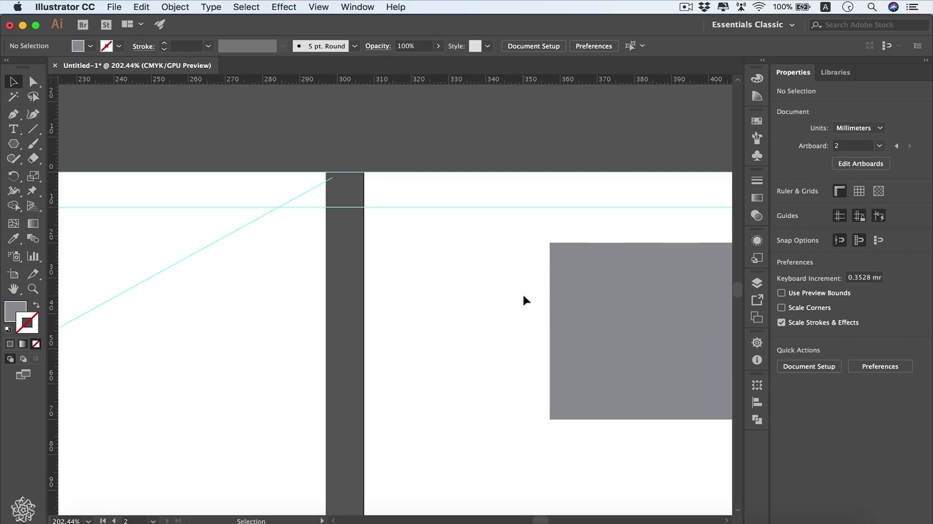
right_click(435, 80)
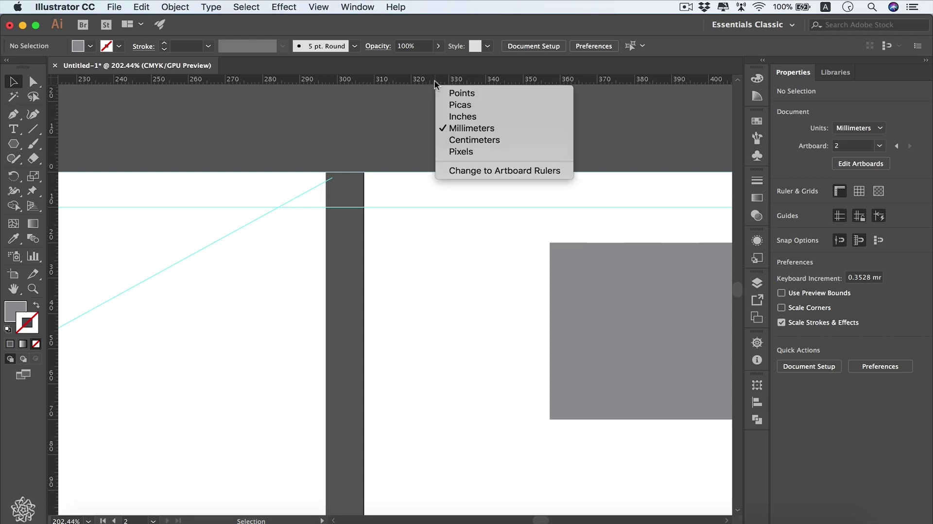
left_click(478, 171)
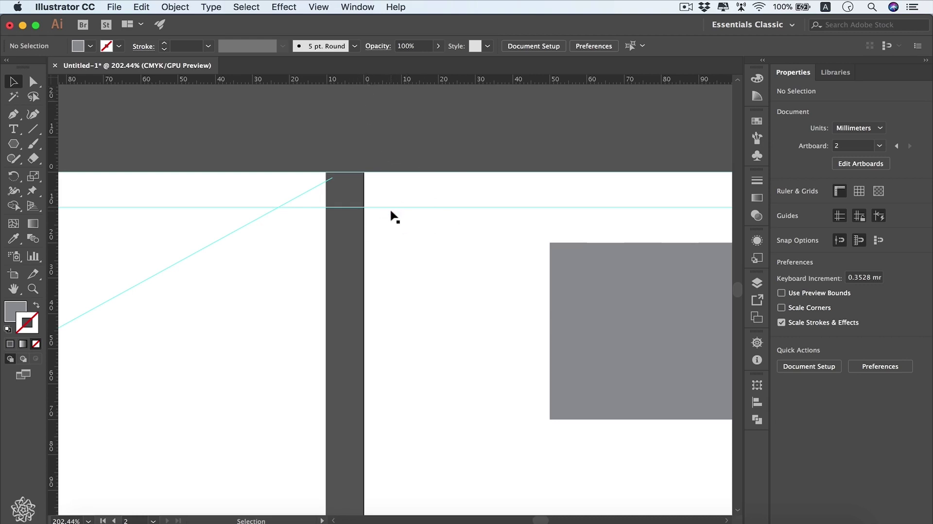
- Make the first artboard active and examine the ruler options for units and global rulers
scroll(394, 217, "left", 10)
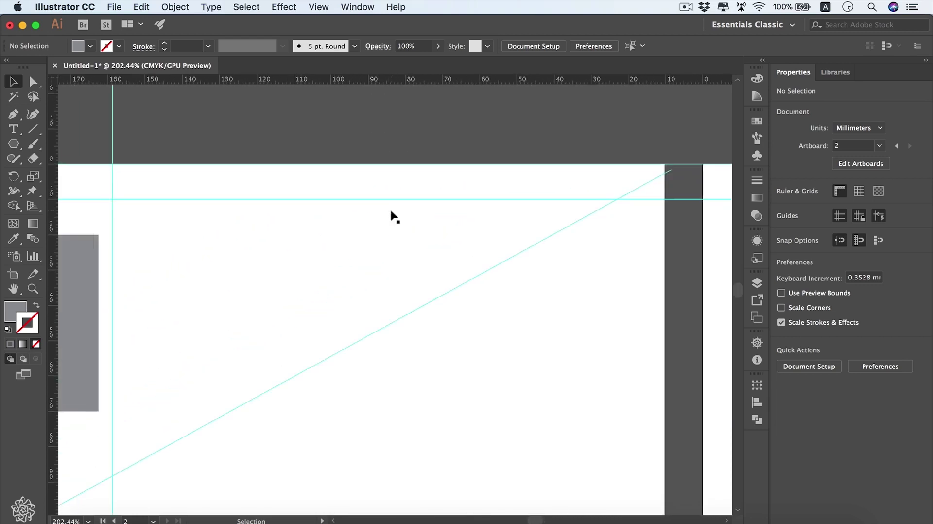
scroll(395, 217, "left", 15)
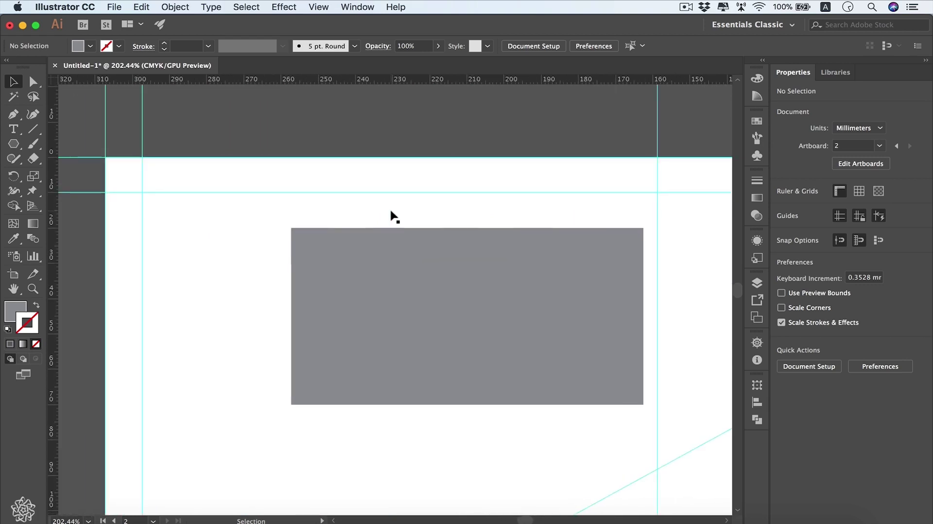
left_click(169, 202)
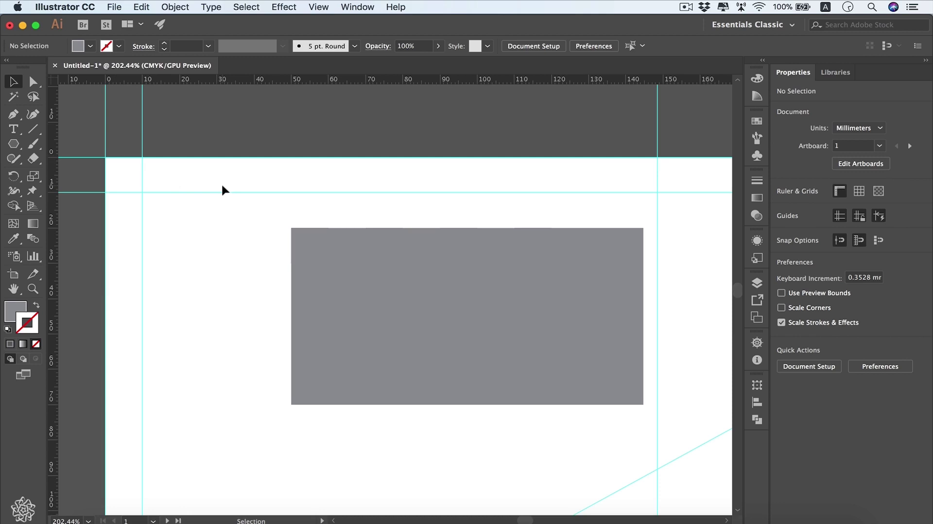
right_click(319, 80)
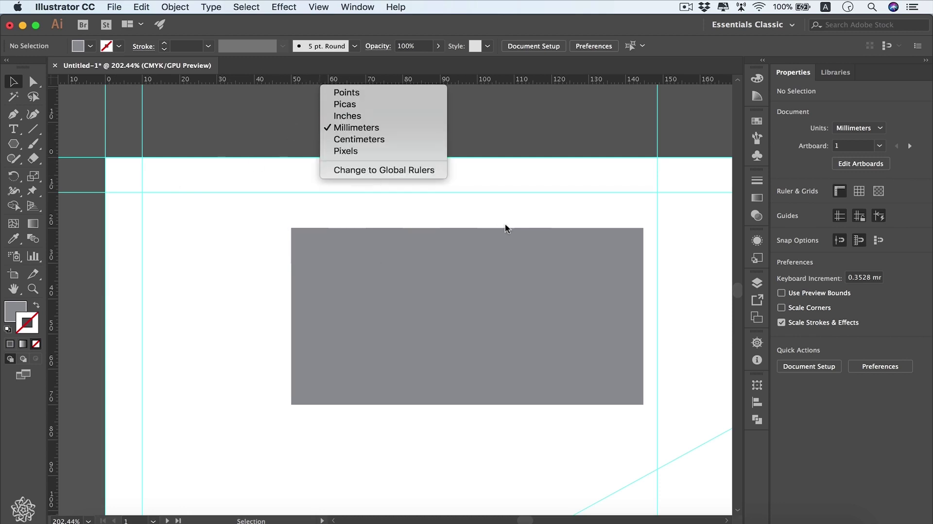
left_click(609, 197)
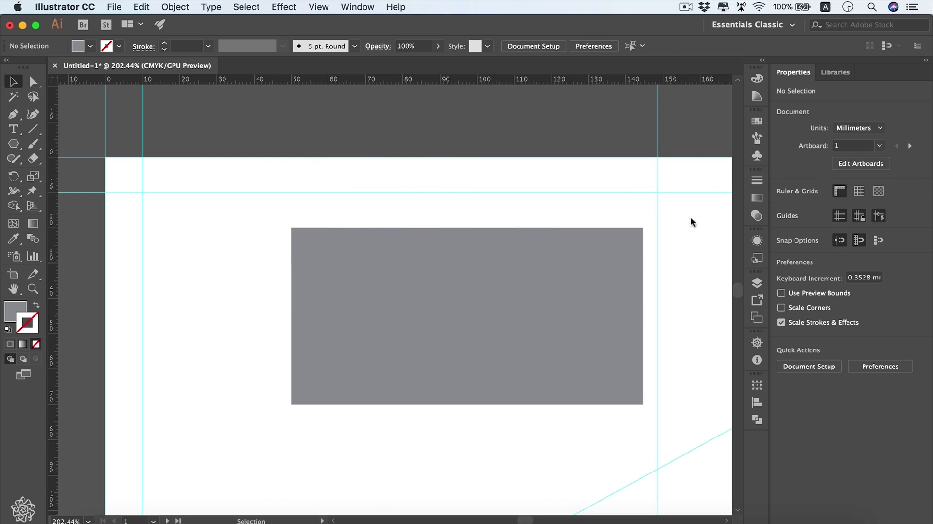
- Show the transparency grid behind the artwork
left_click(878, 191)
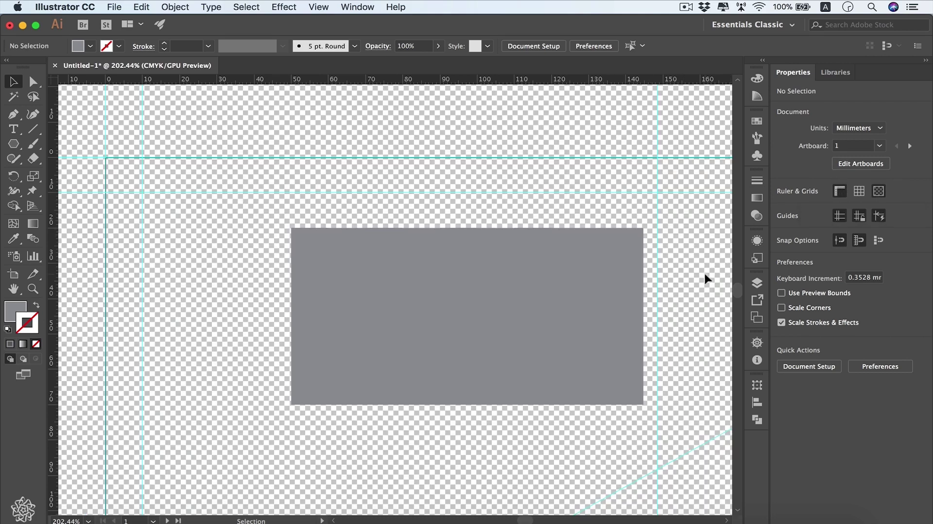